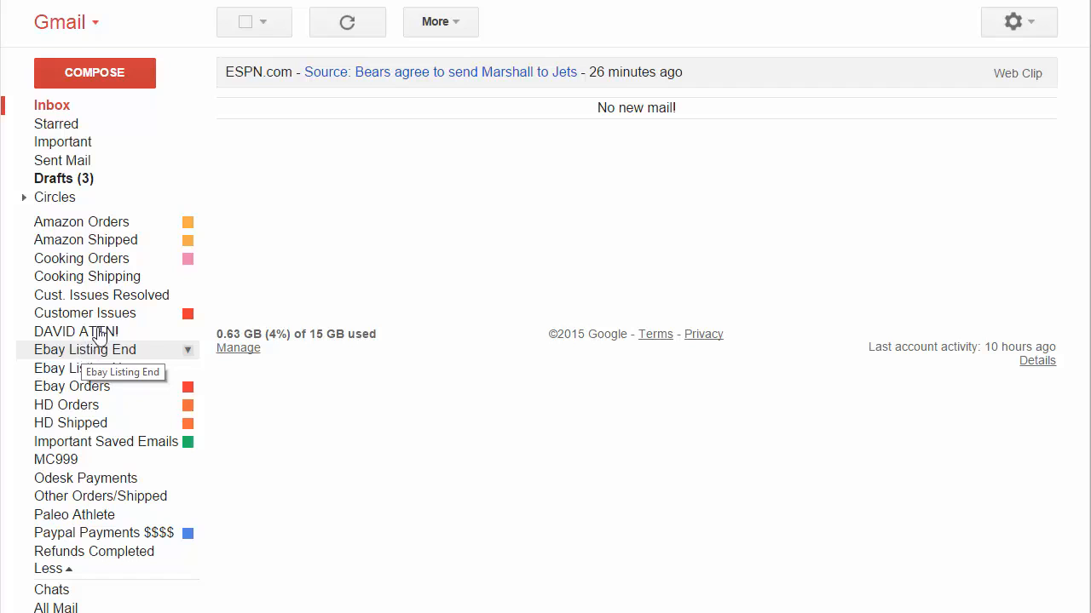
Look through the messages filed under the Amazon Orders label.
left_click(125, 223)
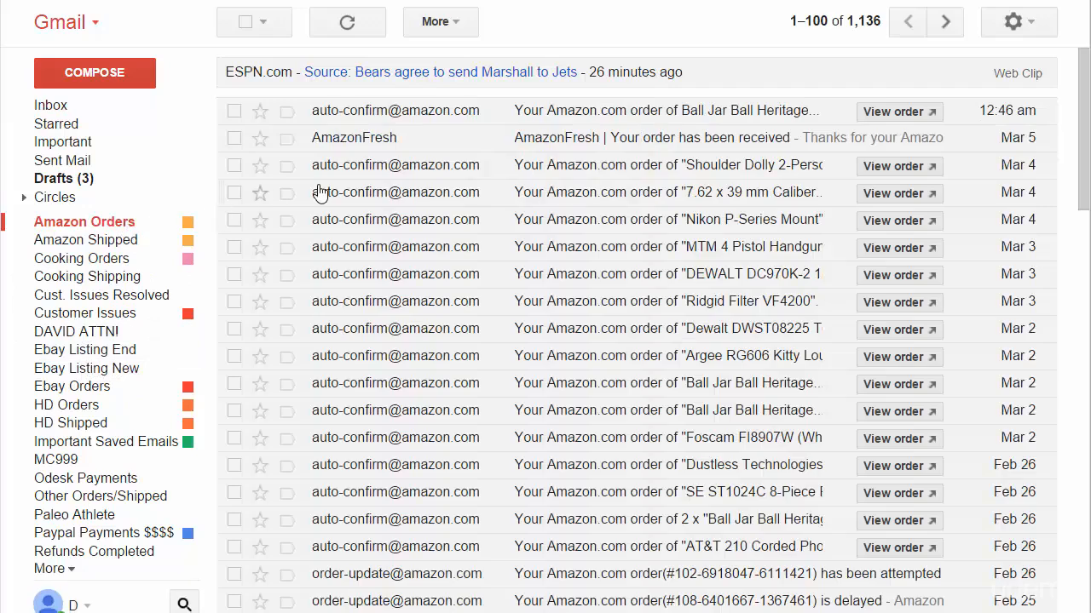
scroll(511, 413, "down", 3)
scroll(514, 410, "up", 3)
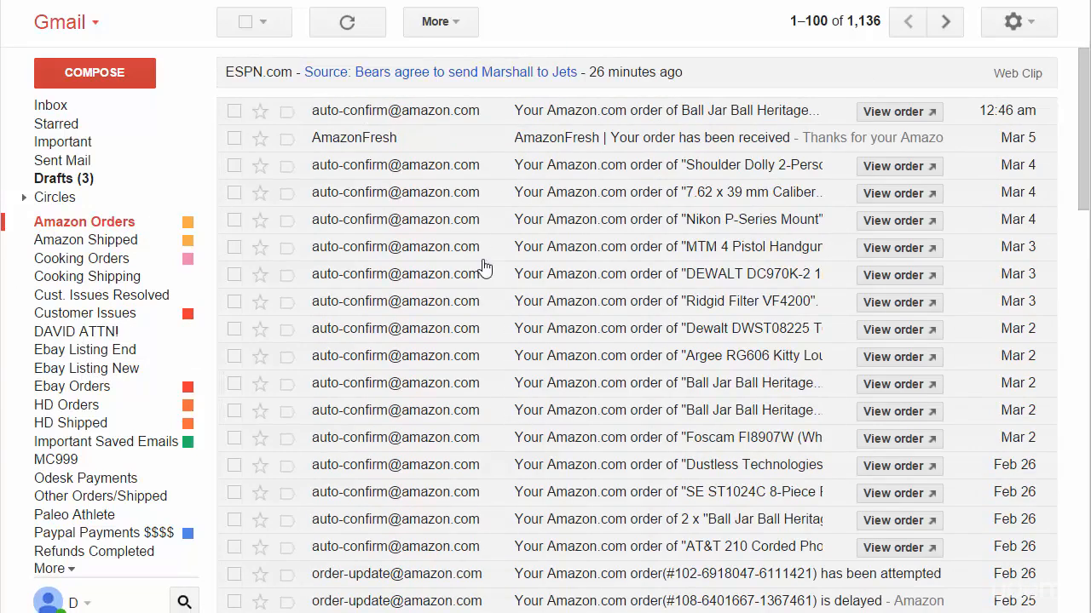
scroll(465, 251, "down", 2)
scroll(465, 254, "up", 2)
scroll(502, 268, "down", 2)
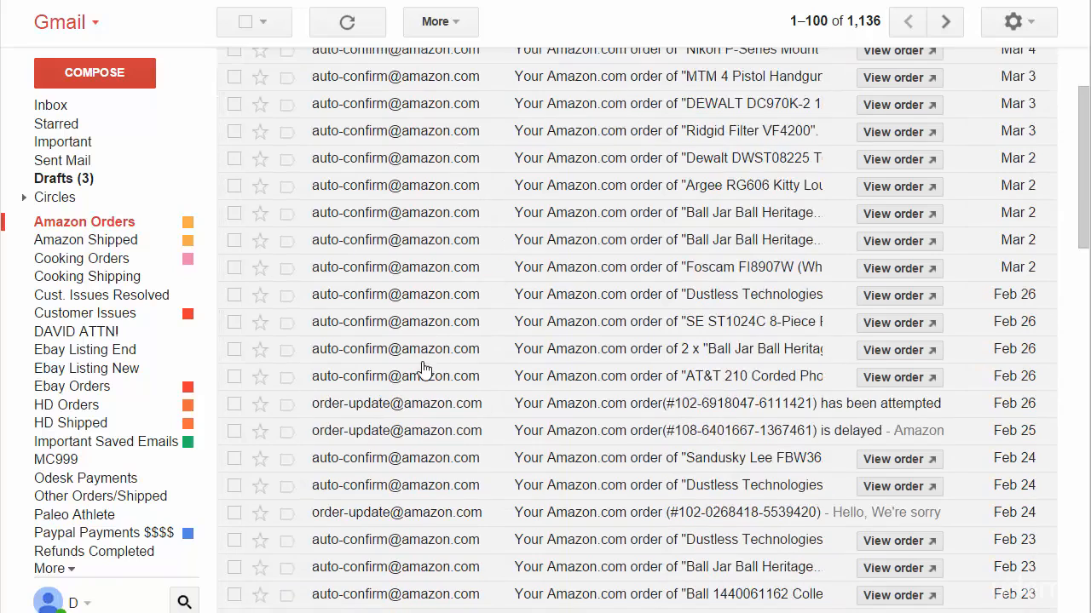
scroll(436, 357, "up", 2)
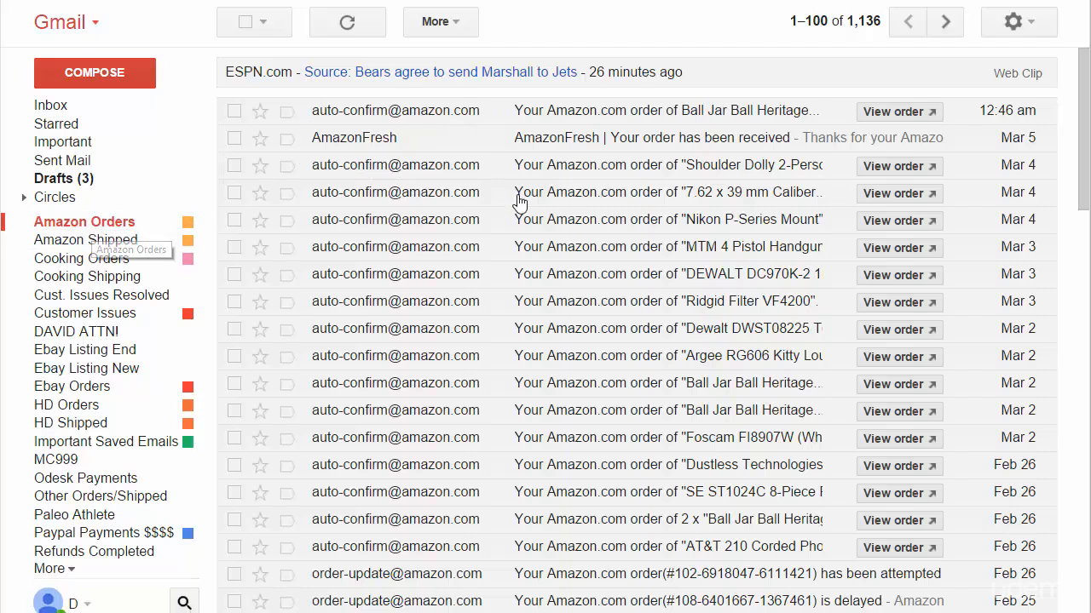
Open the mail filters in the settings and review the existing rules for incoming mail.
left_click(1018, 23)
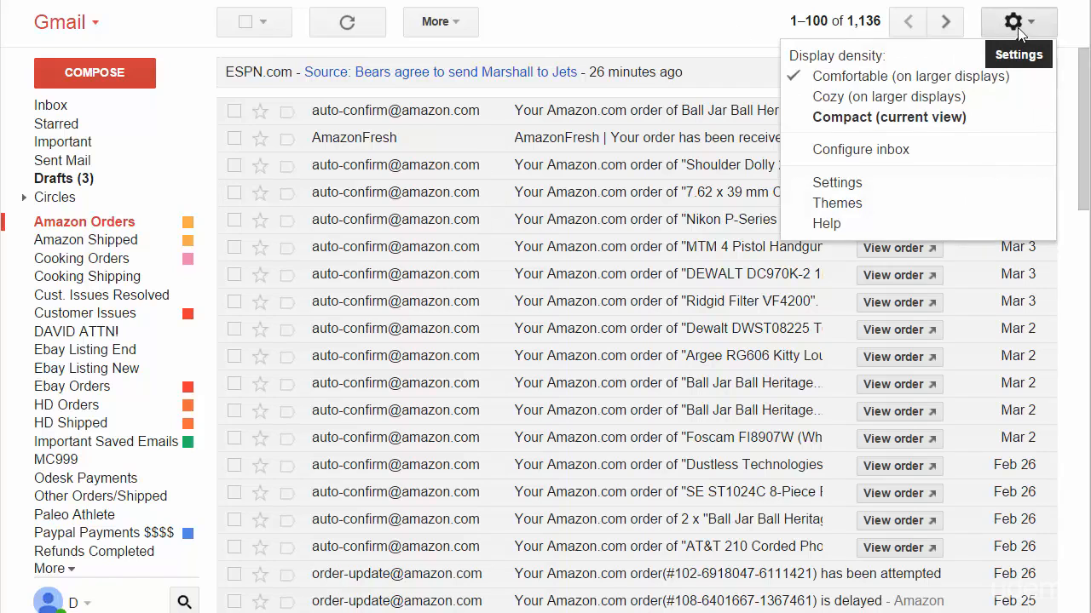
left_click(1028, 26)
left_click(1028, 27)
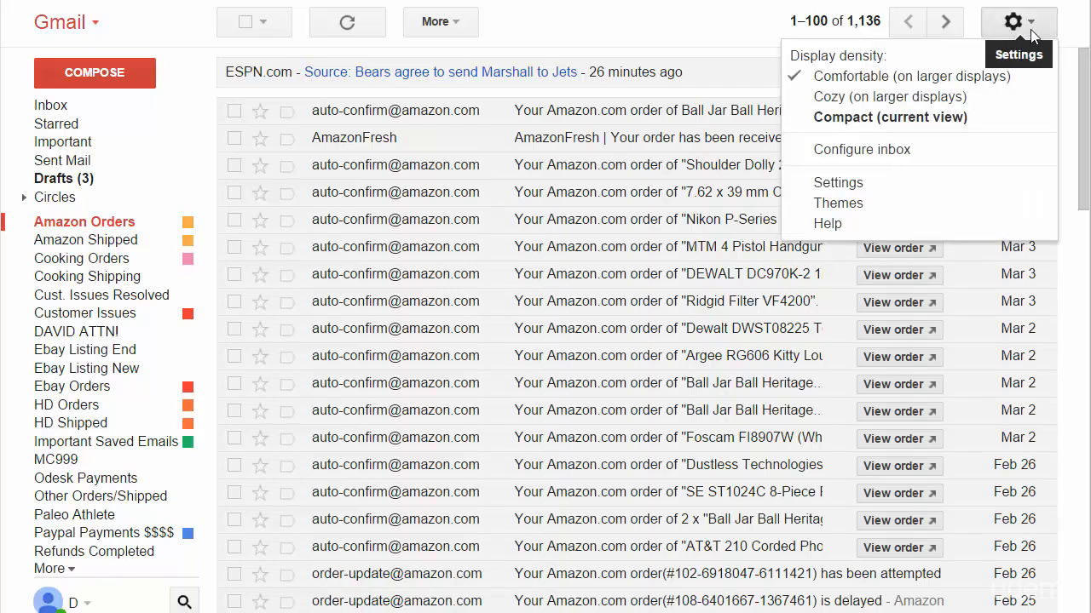
left_click(856, 184)
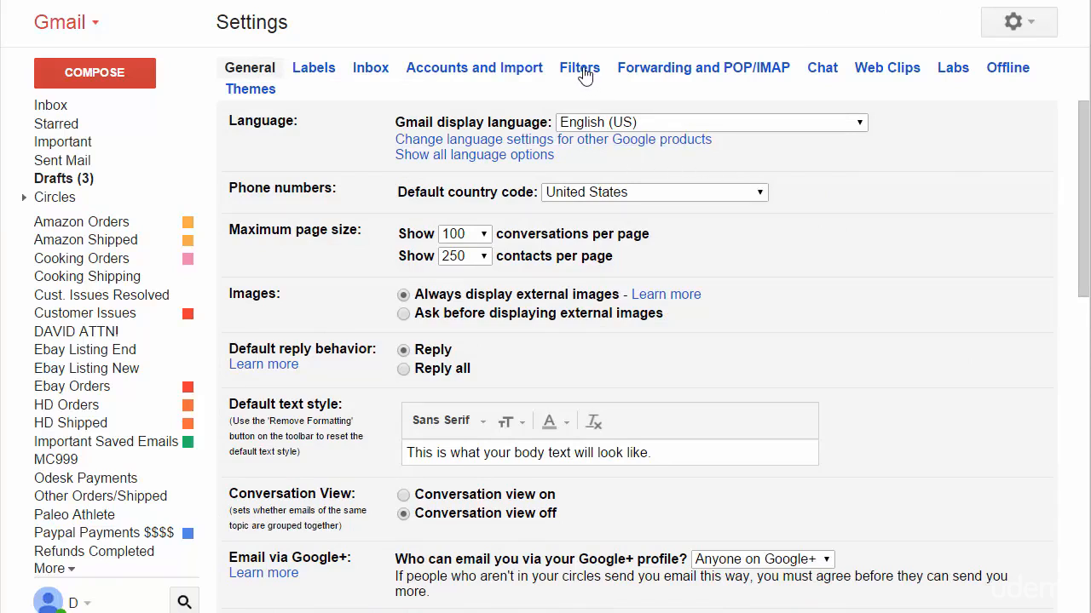
left_click(582, 70)
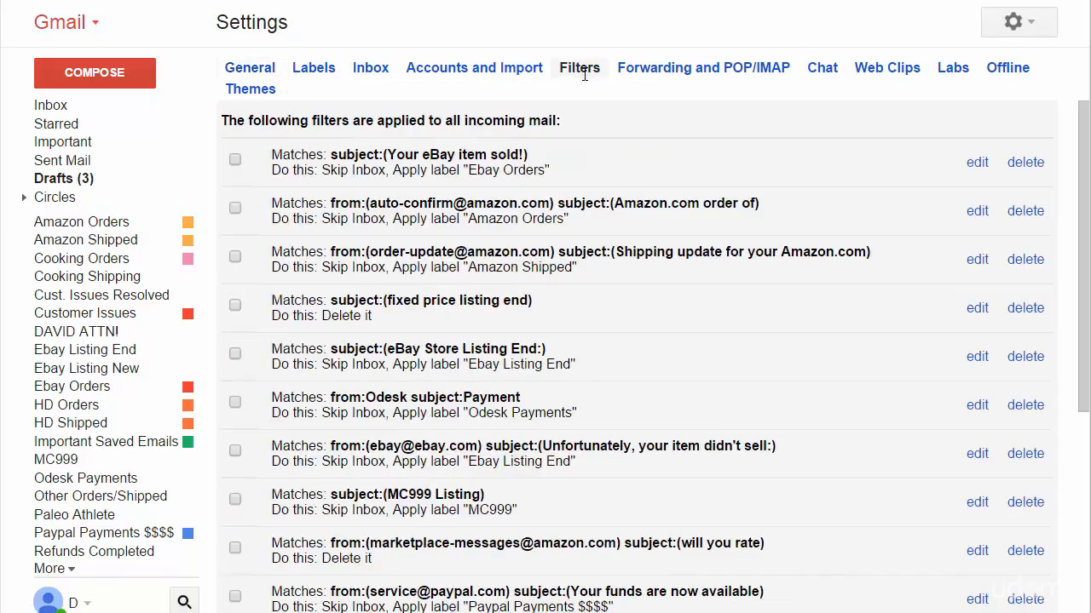
scroll(569, 196, "down", 7)
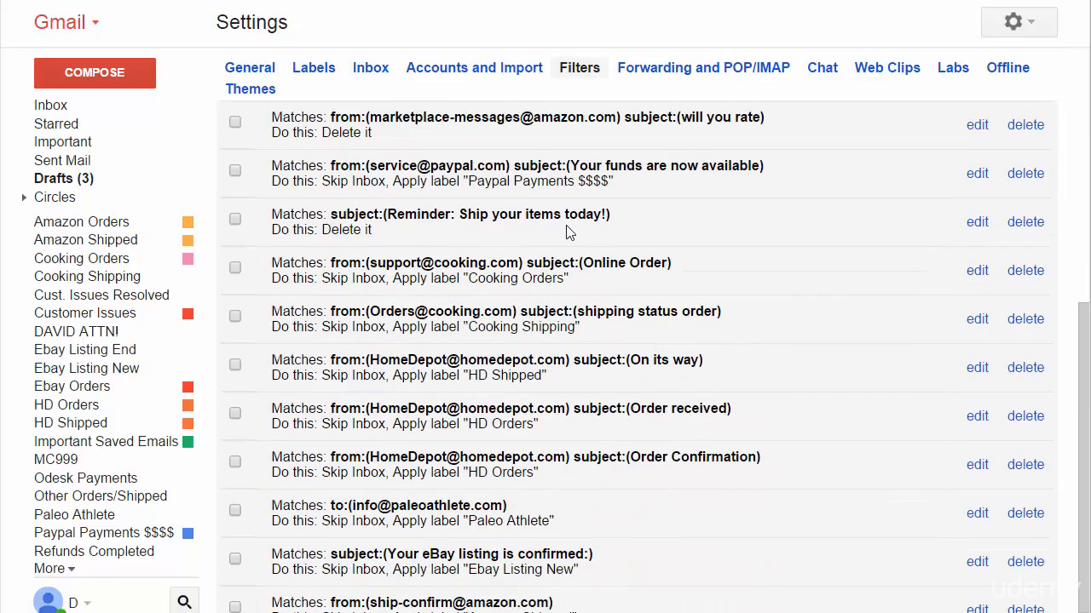
scroll(569, 241, "up", 7)
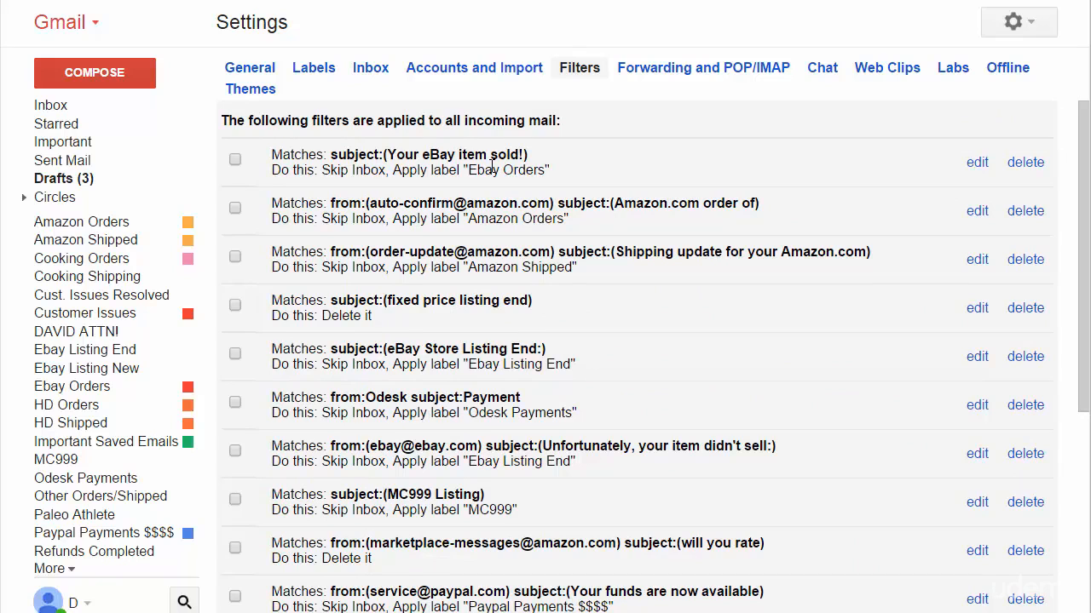
Check the inbox, and open the "Shoulder Dolly 2-Person" order email under the Amazon Orders label.
left_click(85, 105)
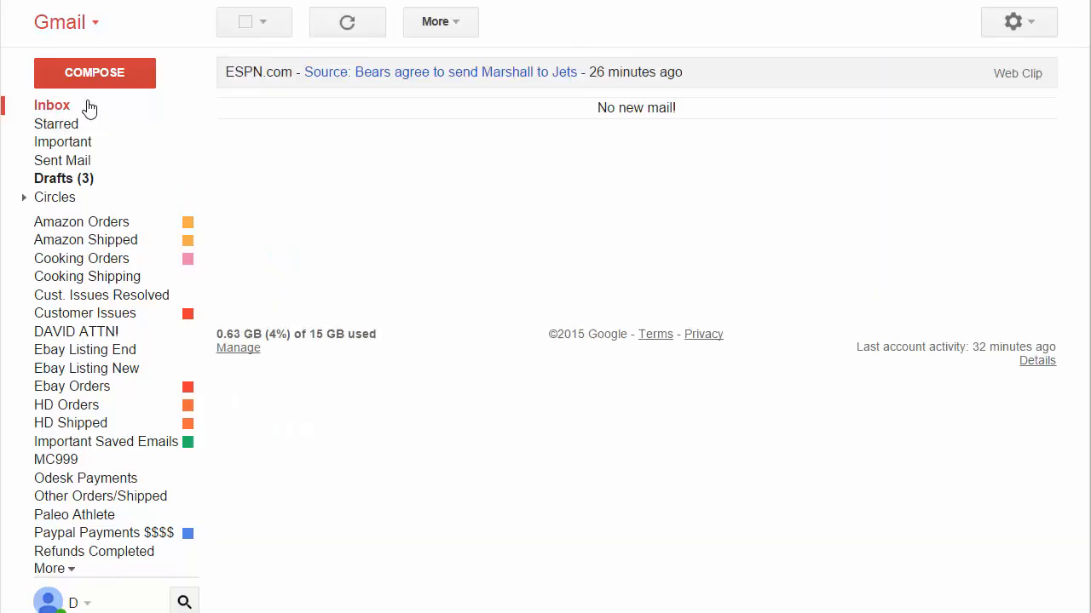
left_click(89, 223)
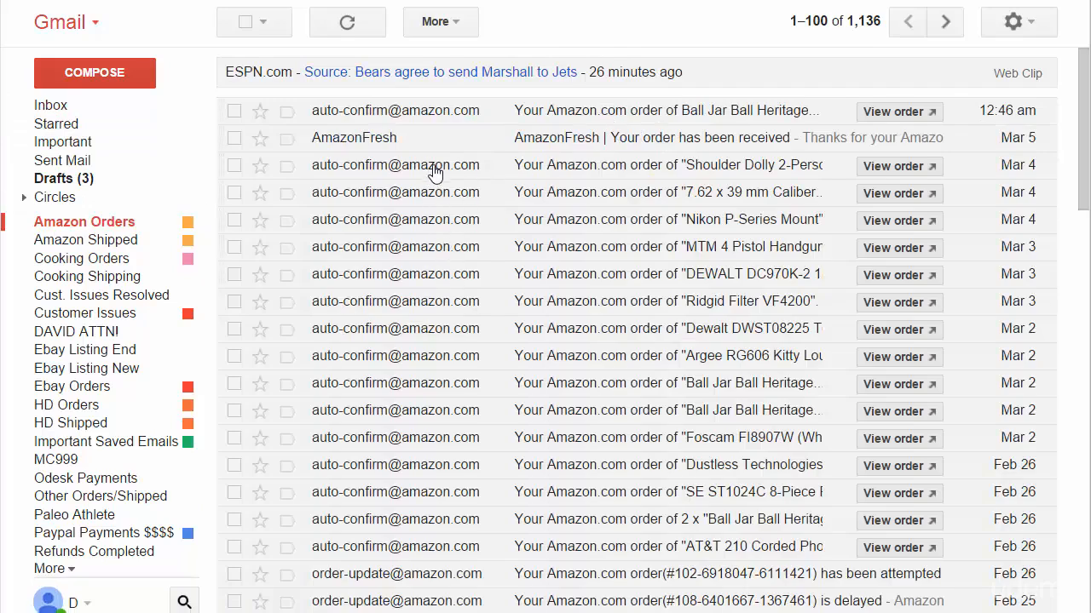
mouse_move(430, 171)
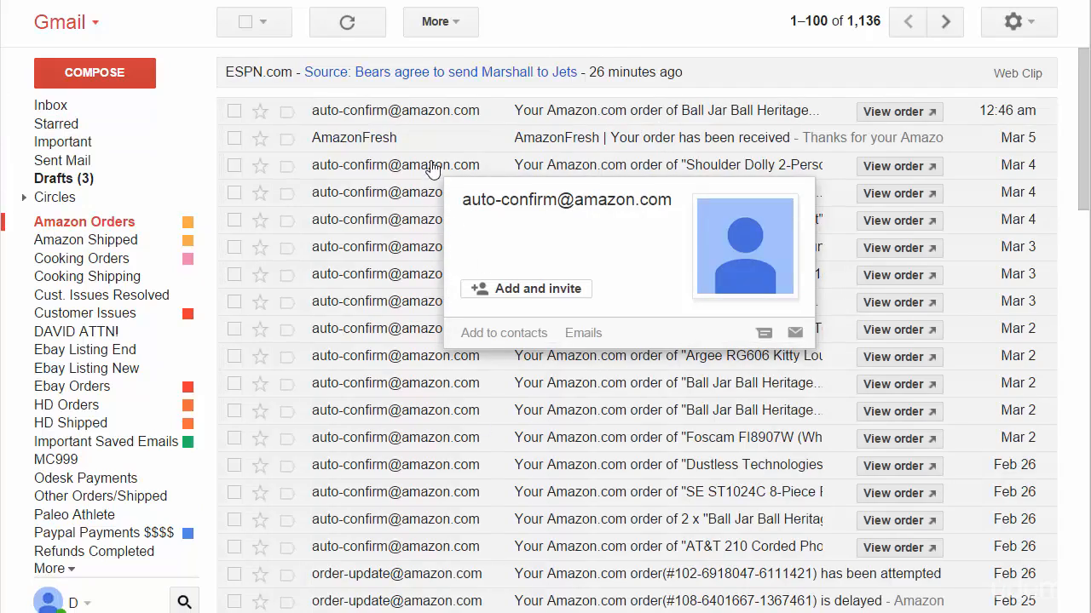
left_click(430, 168)
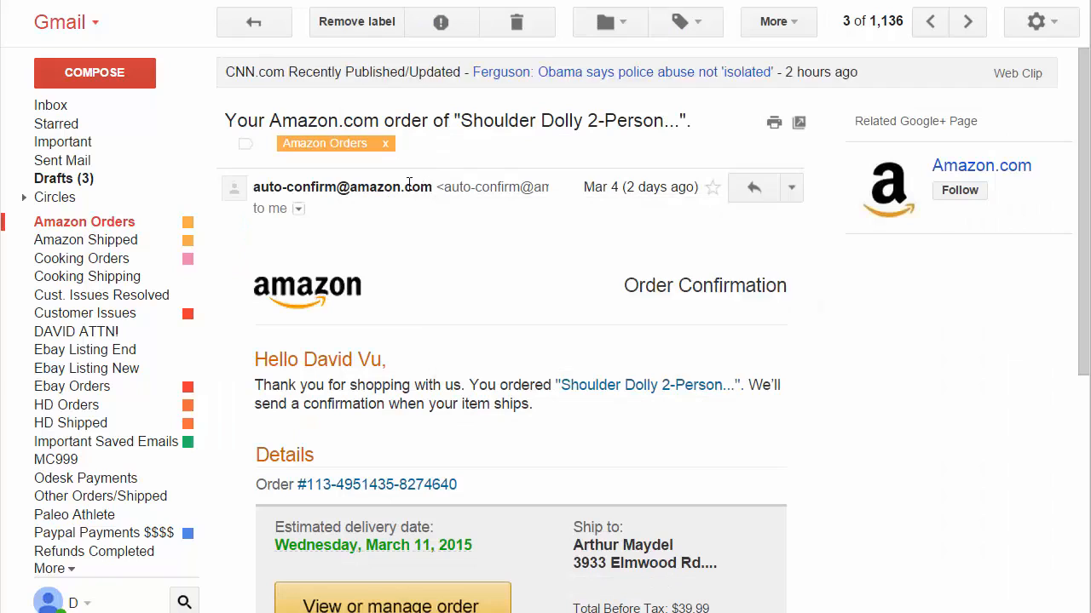
Examine the order email's sender address and the subject phrase "Your Amazon.com order" as filter criteria.
left_click_drag(431, 187, 261, 186)
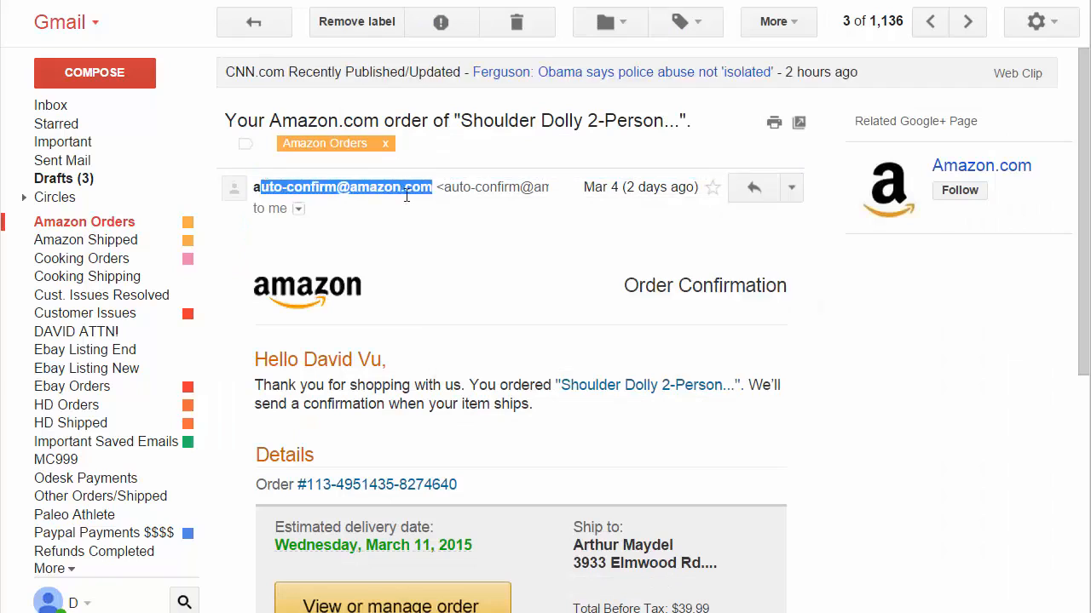
left_click(297, 215)
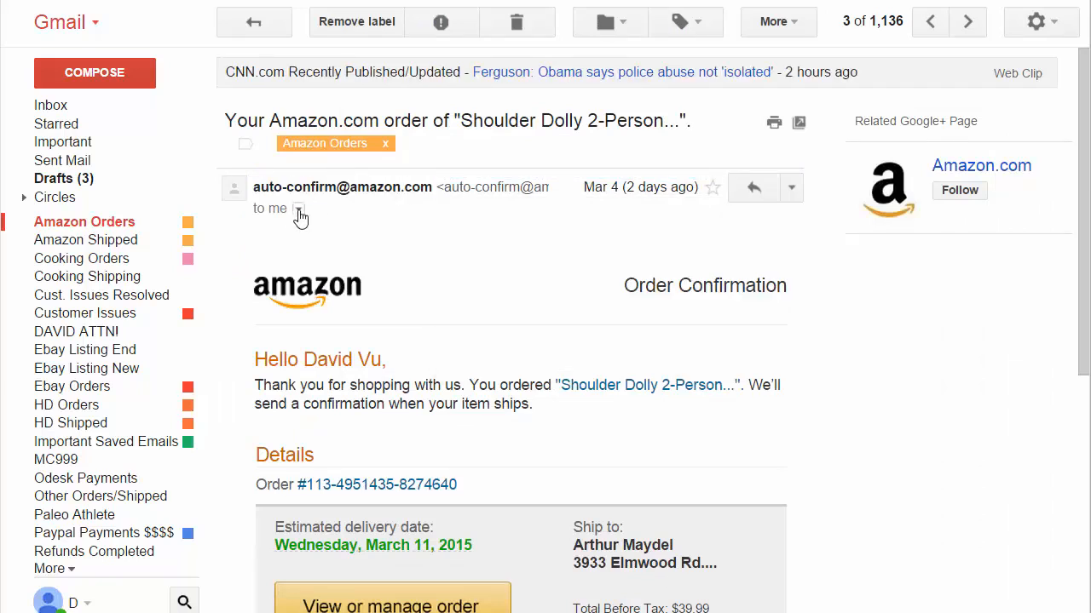
left_click(301, 116)
left_click_drag(429, 120, 230, 128)
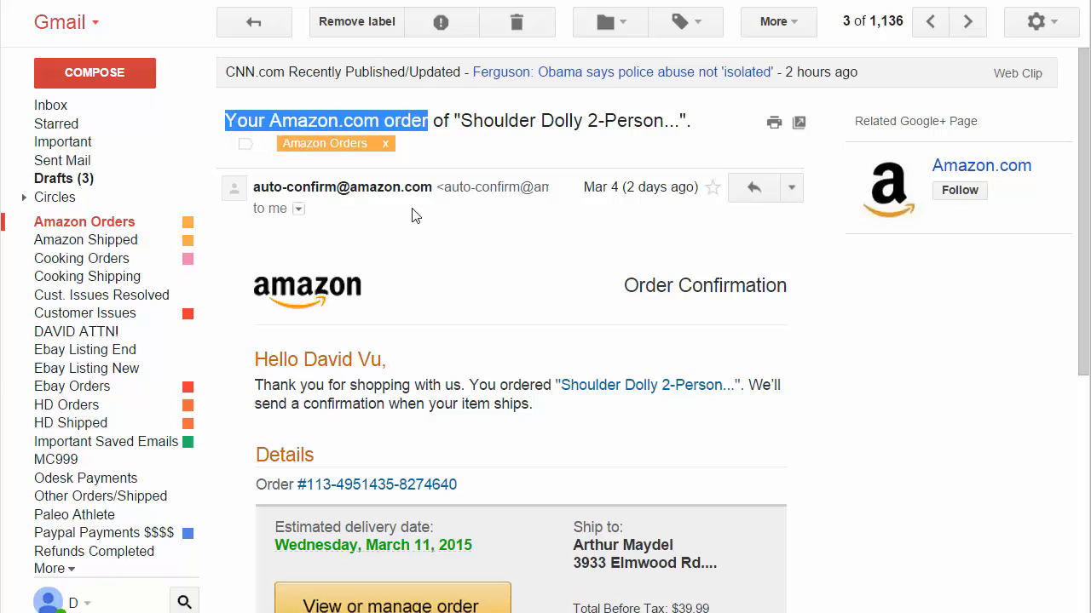
left_click(378, 229)
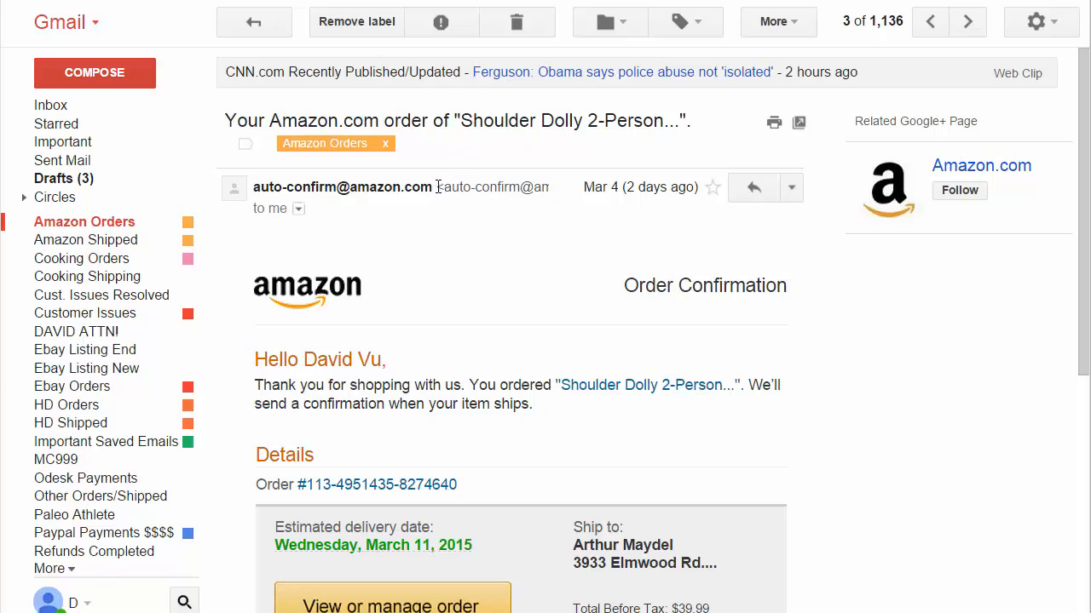
left_click_drag(430, 187, 260, 193)
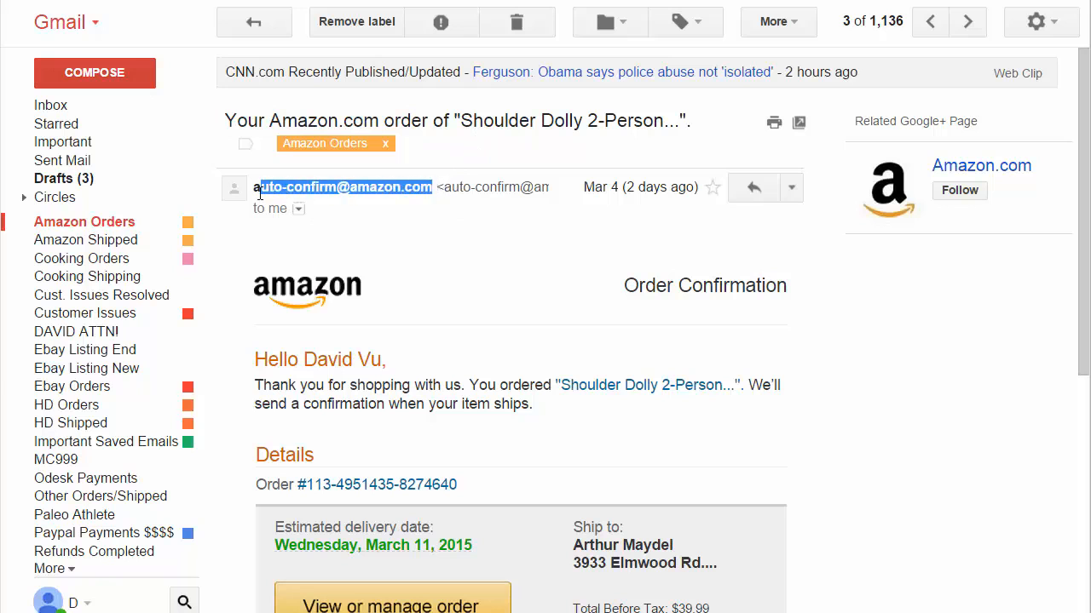
left_click(366, 192)
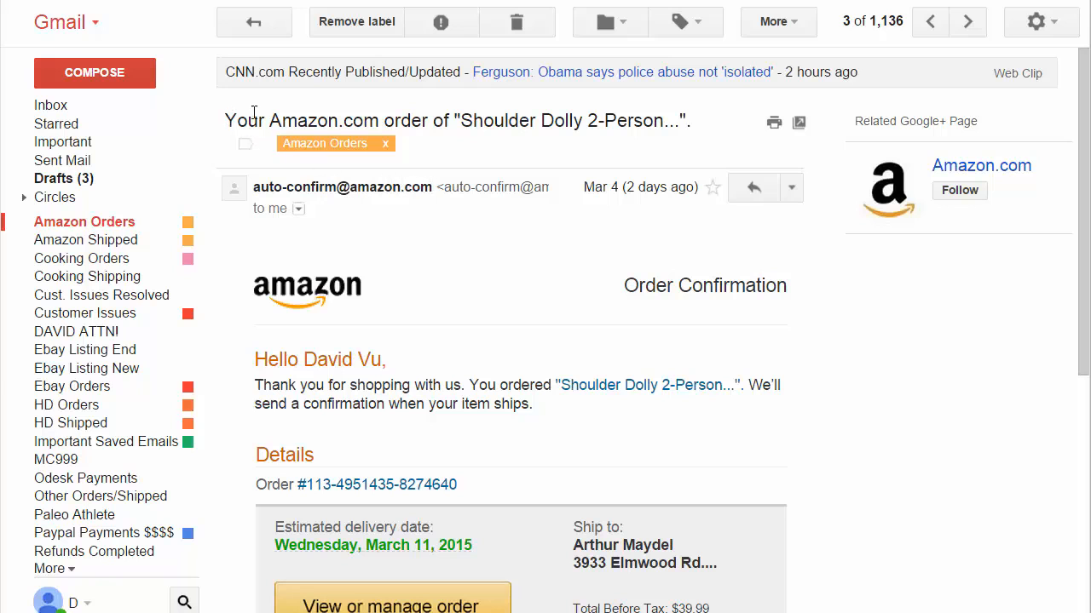
left_click_drag(226, 118, 428, 114)
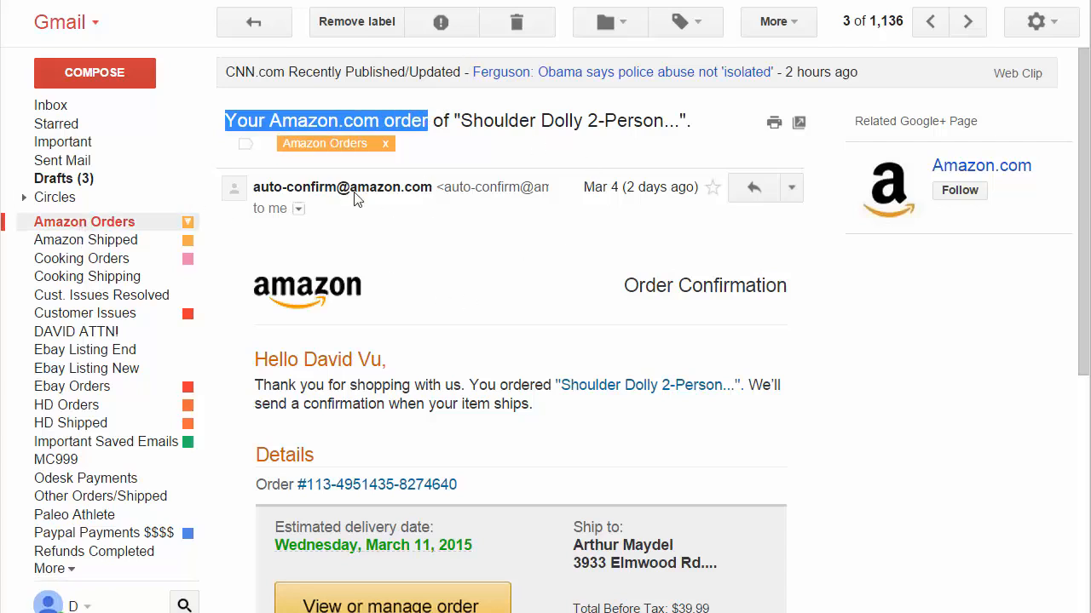
Open the filter that applies the "Amazon Orders" label for editing from the mail filter settings.
left_click(925, 1)
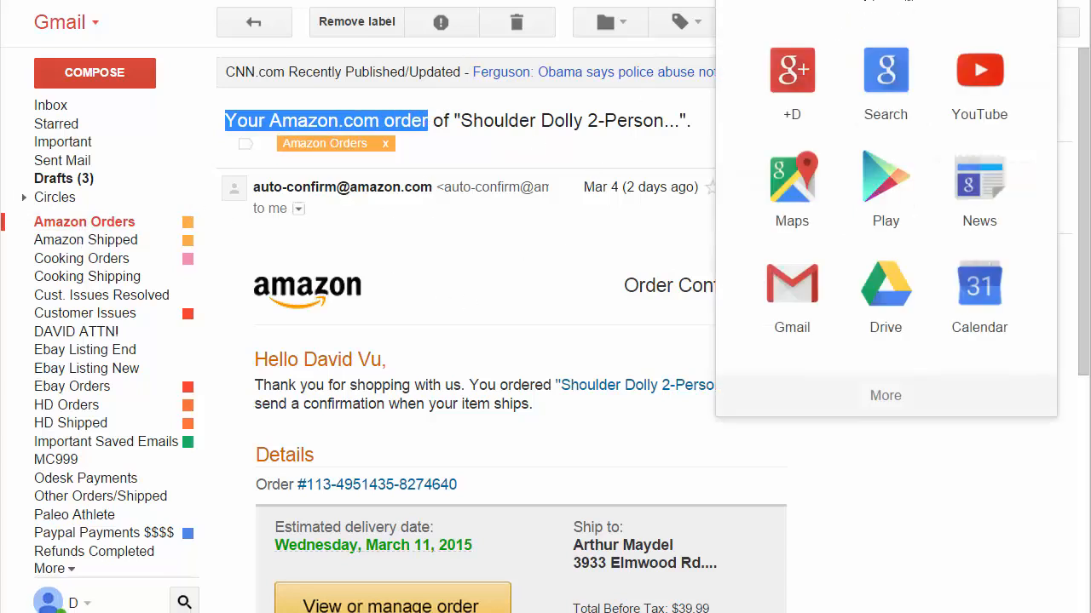
left_click(927, 4)
left_click(1036, 21)
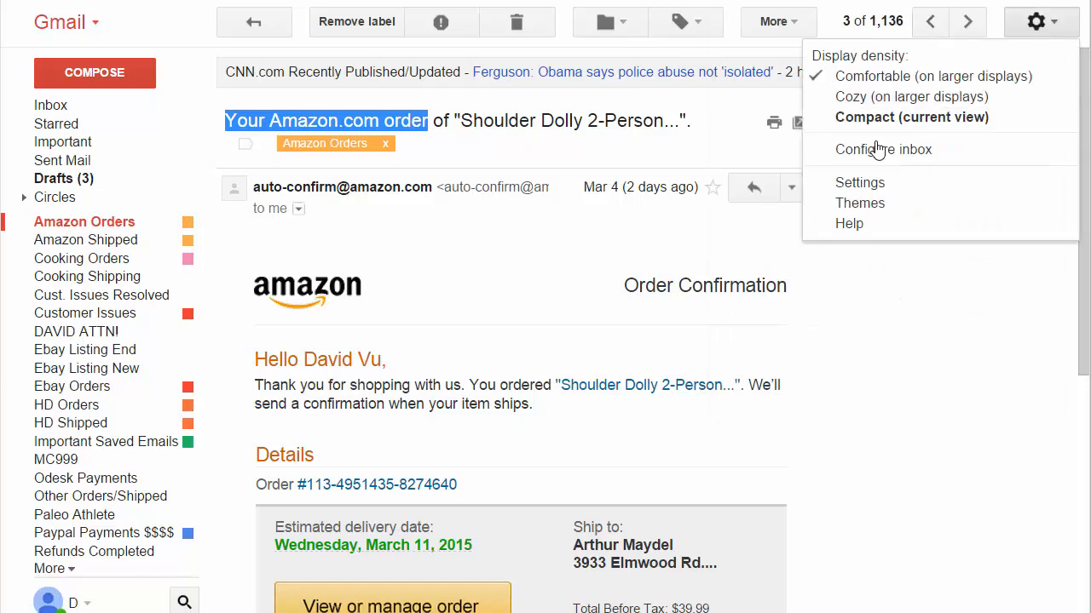
left_click(860, 183)
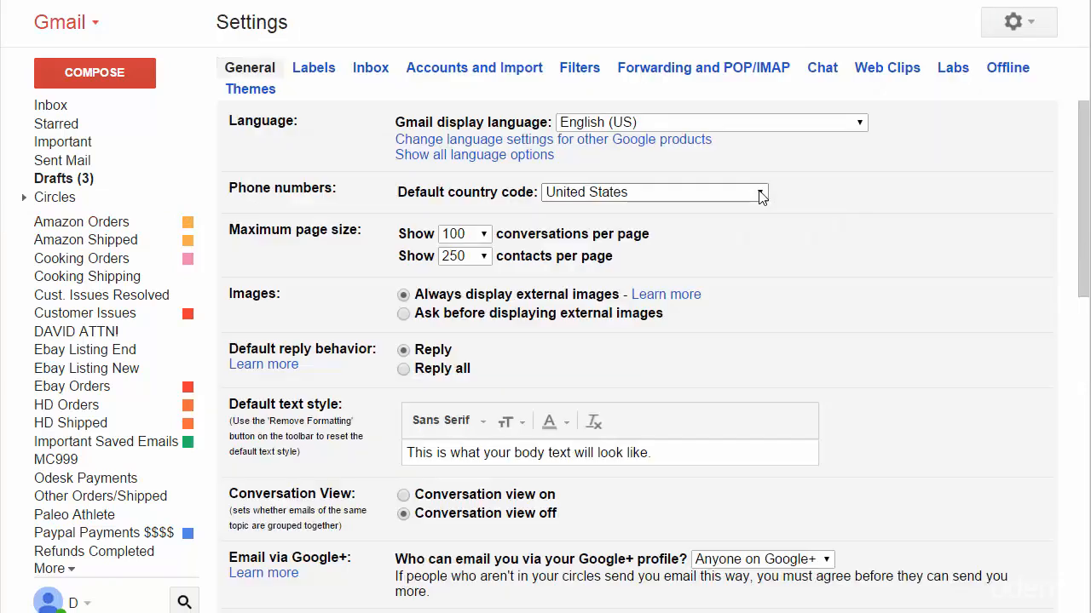
left_click(576, 68)
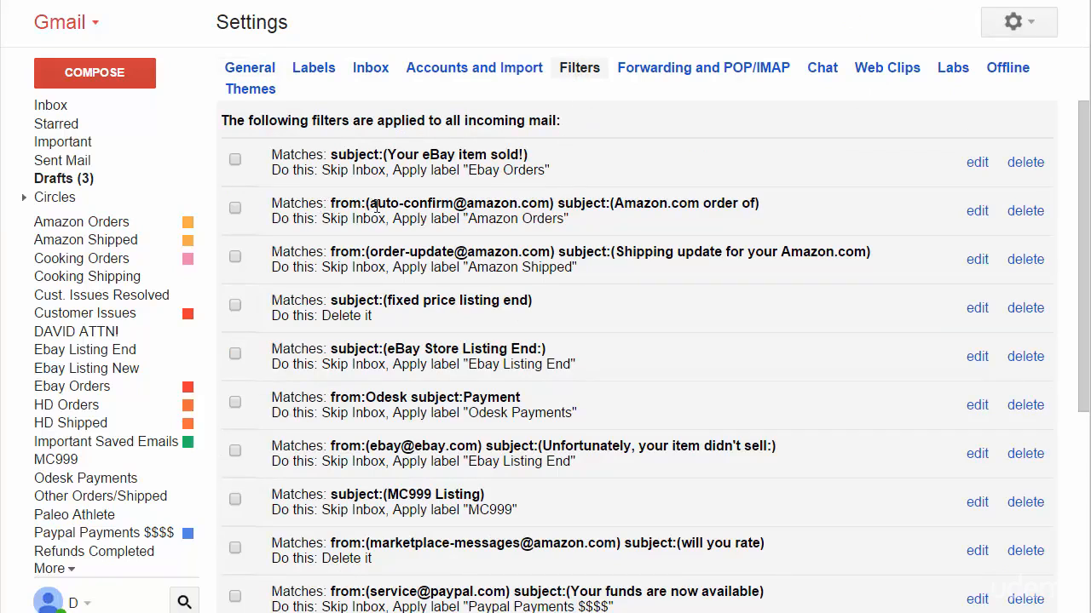
left_click(976, 213)
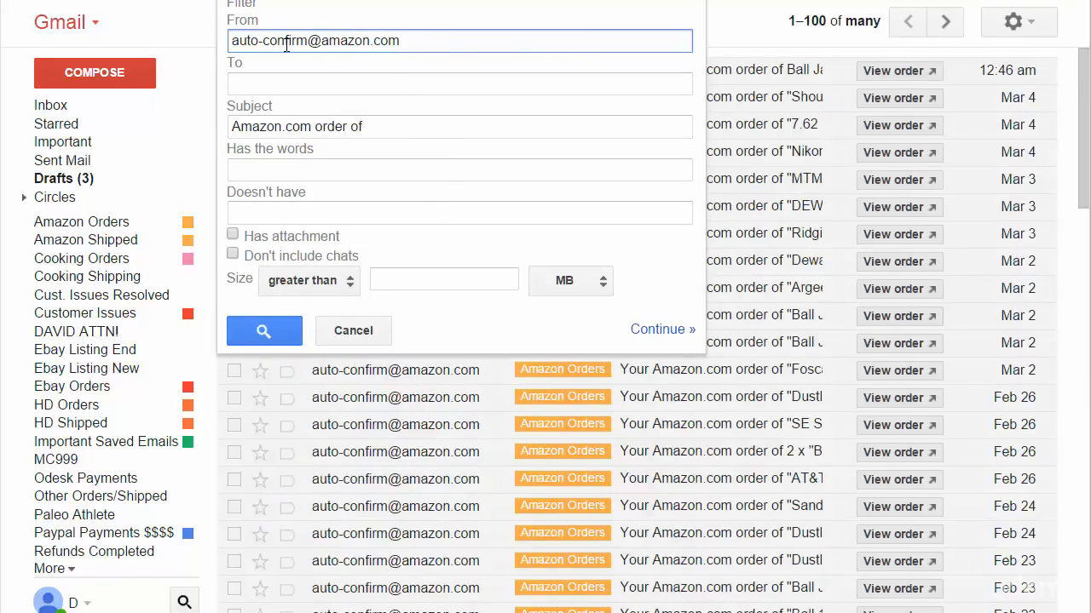
Review the filter's sender and subject criteria and its message actions, and close it without updating.
double_click(286, 44)
left_click_drag(236, 39, 435, 38)
left_click(439, 41)
left_click(247, 127)
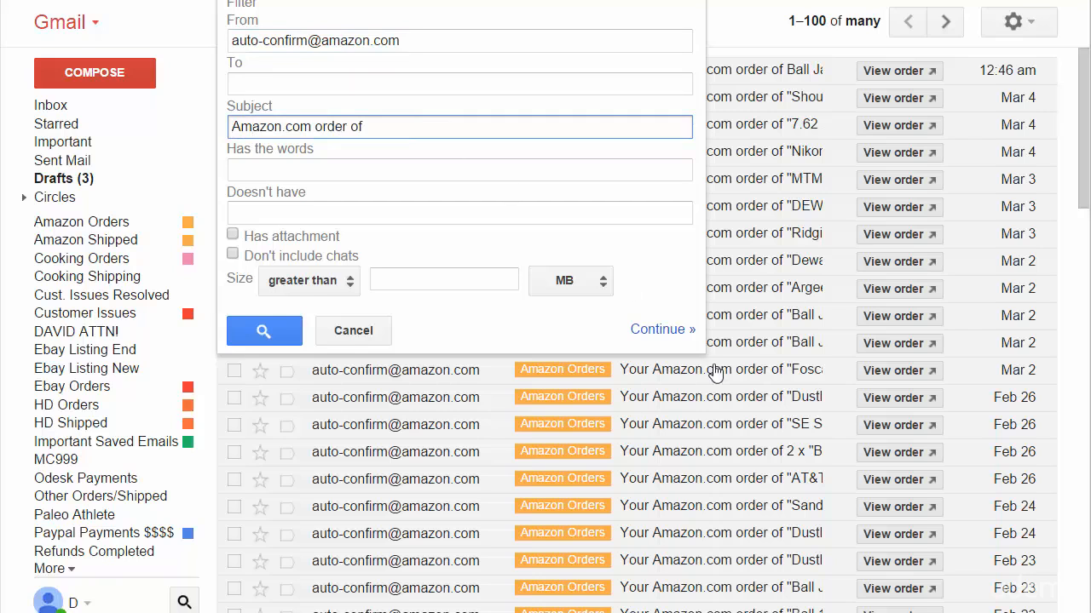
left_click(665, 332)
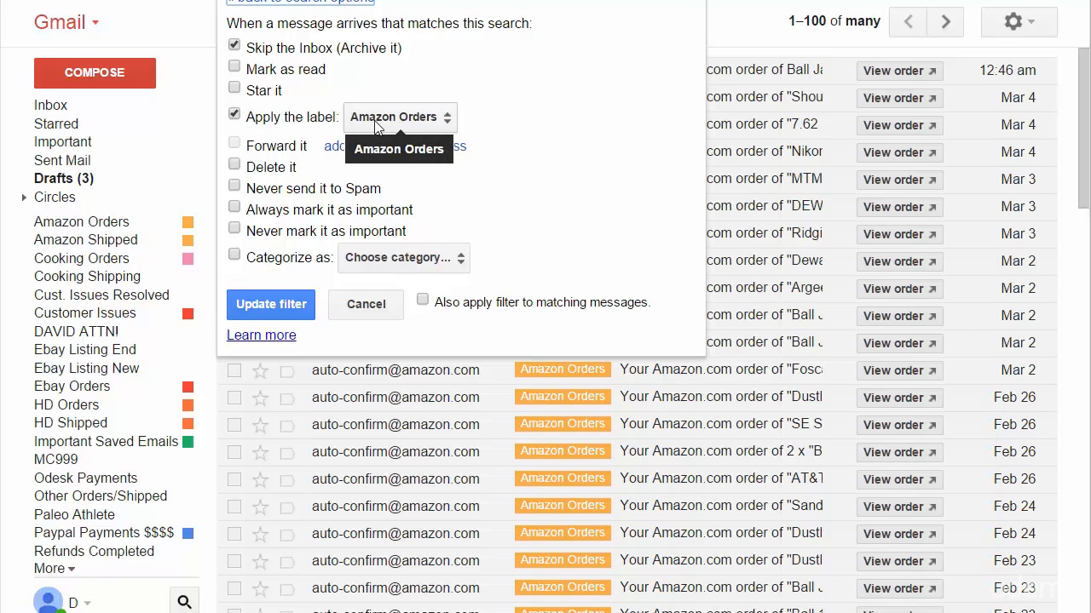
key("Escape")
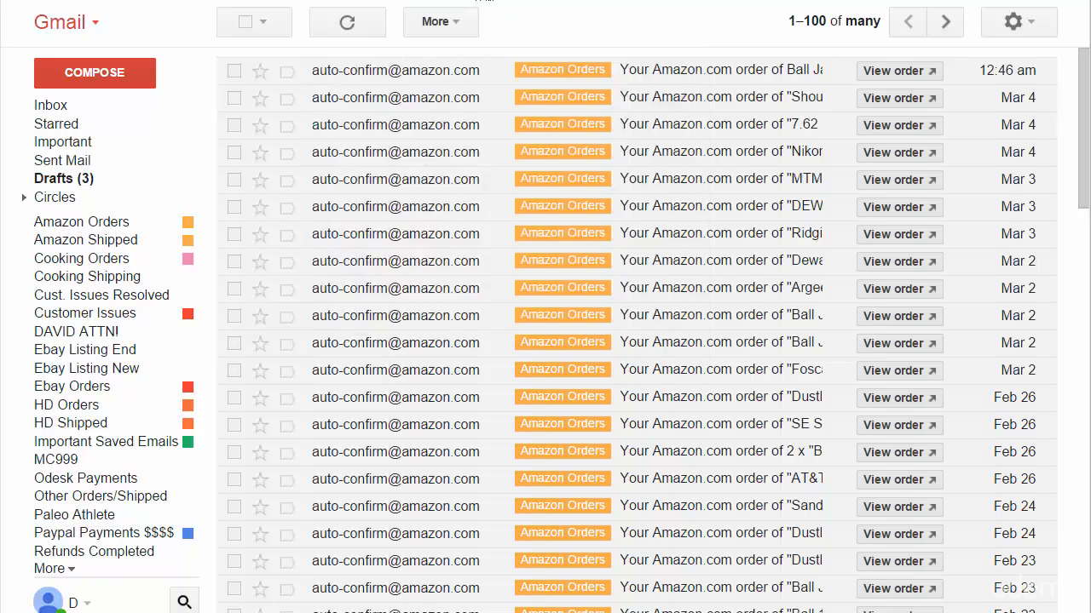
Open the newest Ball Jar order email, examine its subject wording, and return to the Amazon Orders label.
left_click(456, 74)
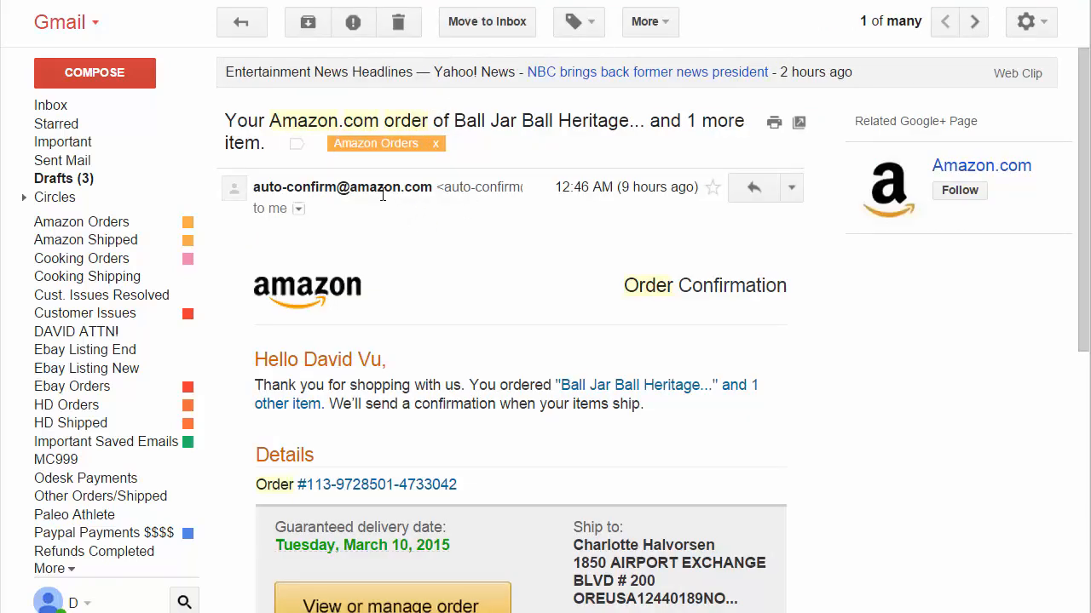
left_click_drag(225, 120, 457, 122)
left_click(456, 125)
left_click(103, 224)
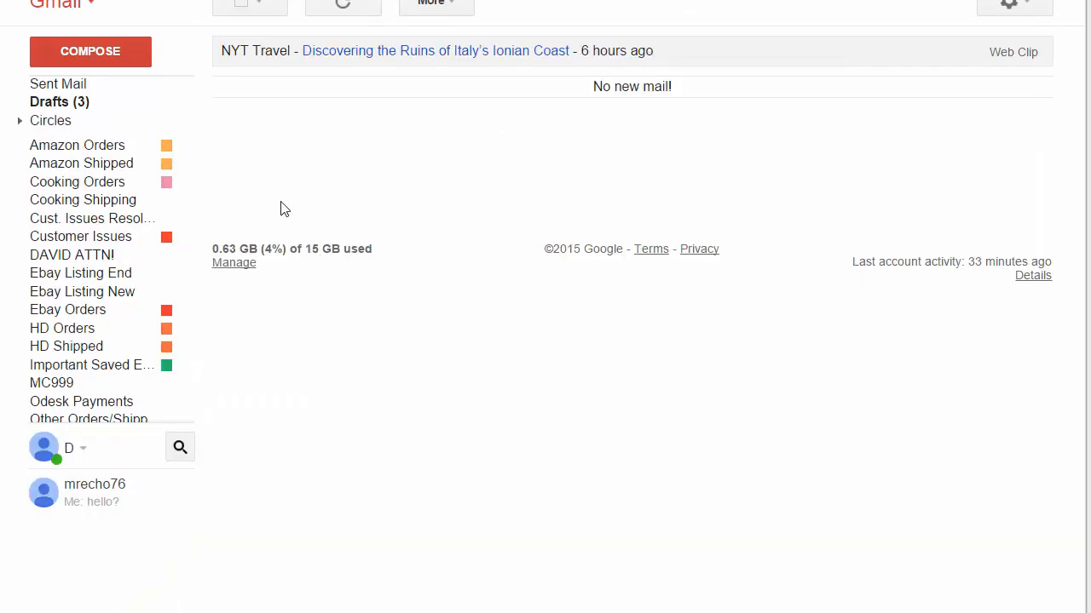
Create a new label named "Testing Folder" without nesting it under another label.
mouse_move(114, 134)
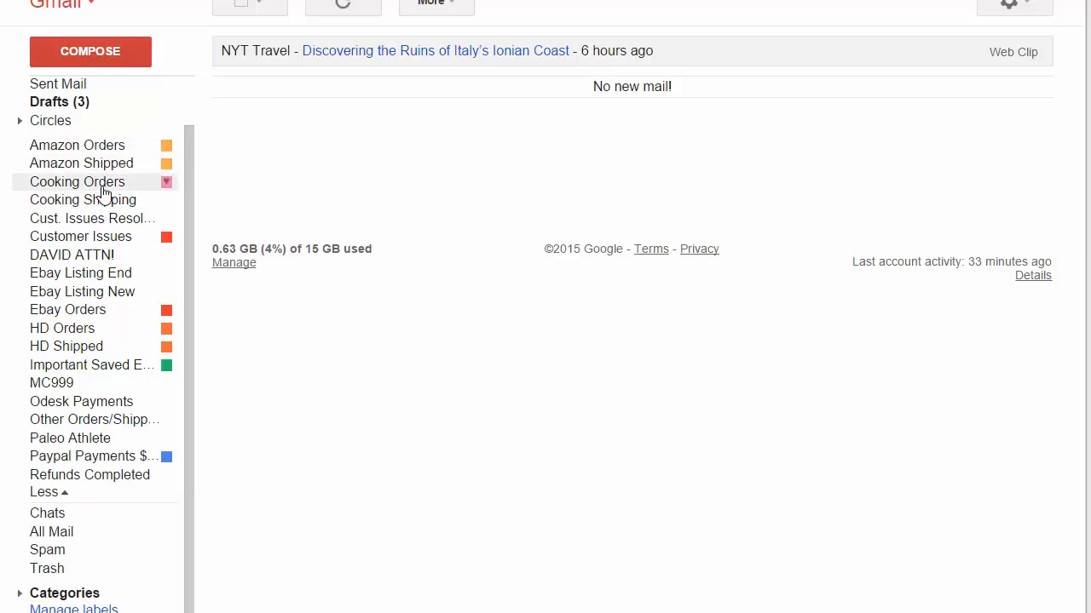
scroll(297, 42, "down", 2)
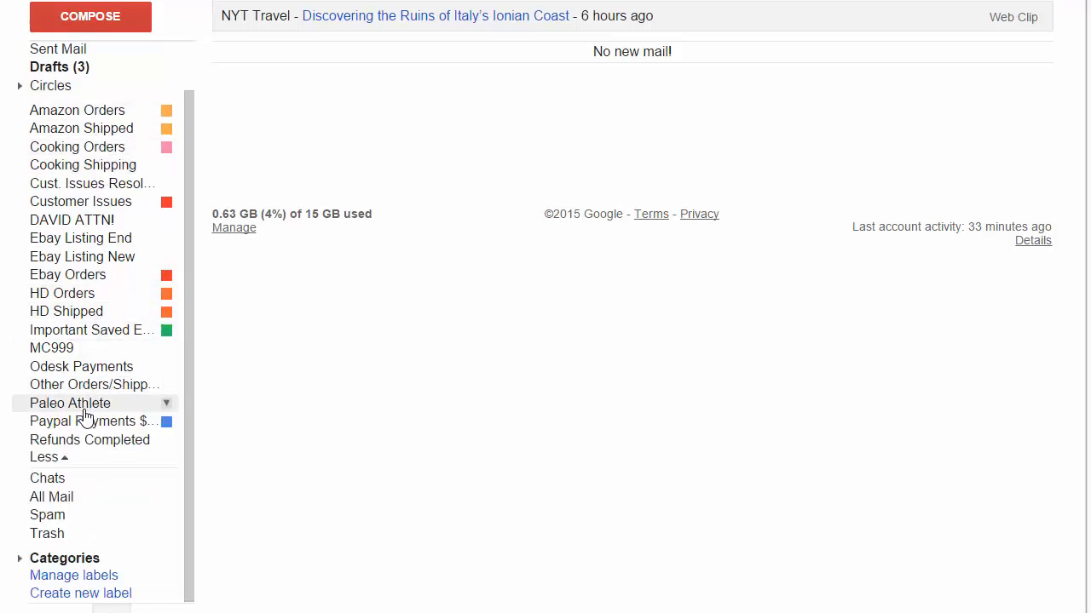
left_click(74, 594)
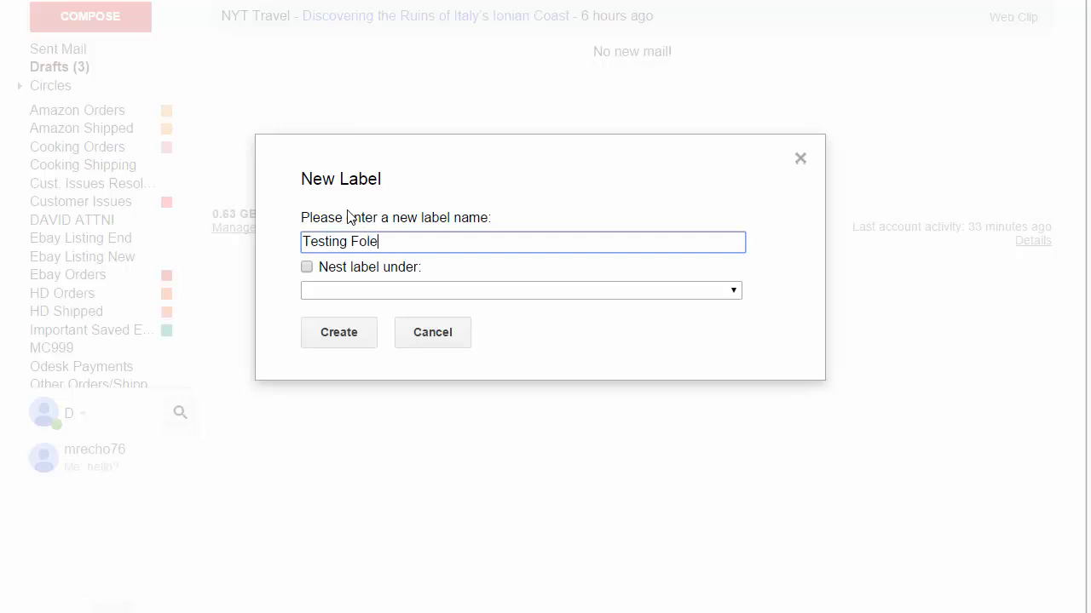
type("der")
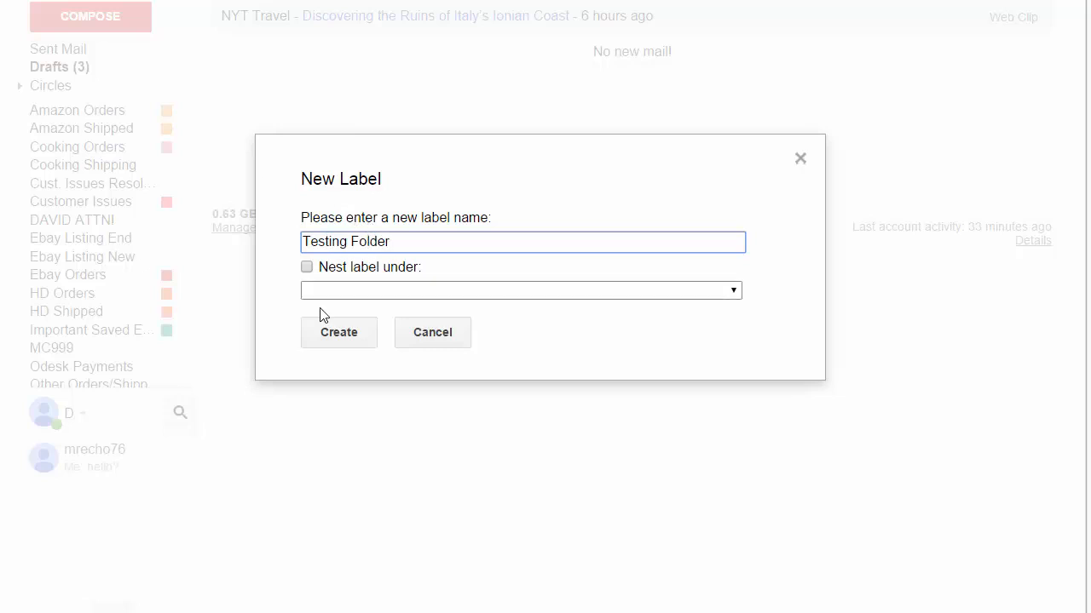
left_click(334, 332)
Remove the "Testing Folder" label from the label list.
scroll(122, 221, "up", 2)
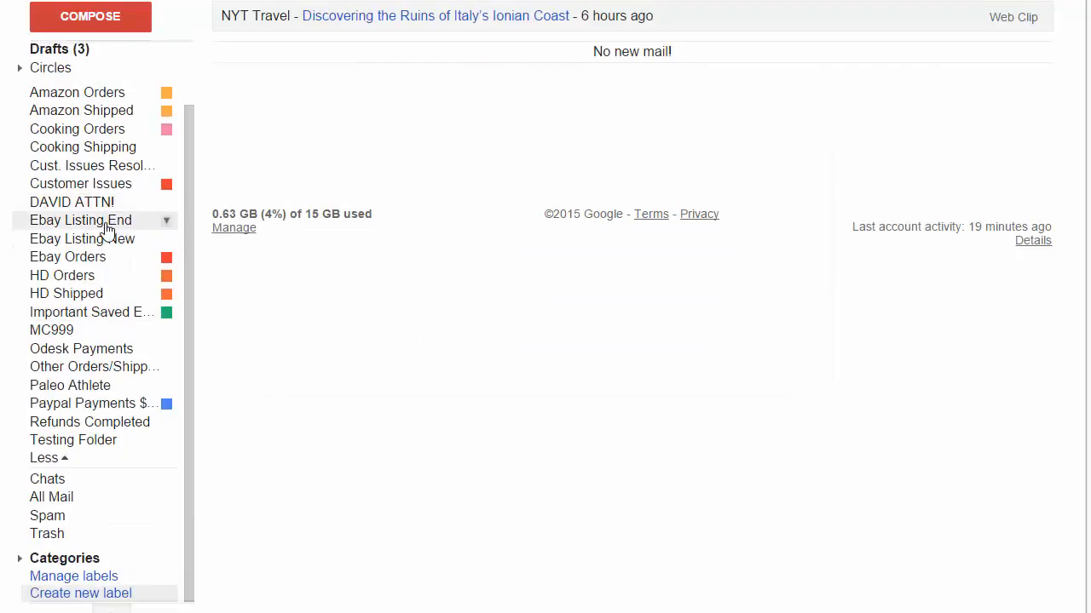
left_click(166, 442)
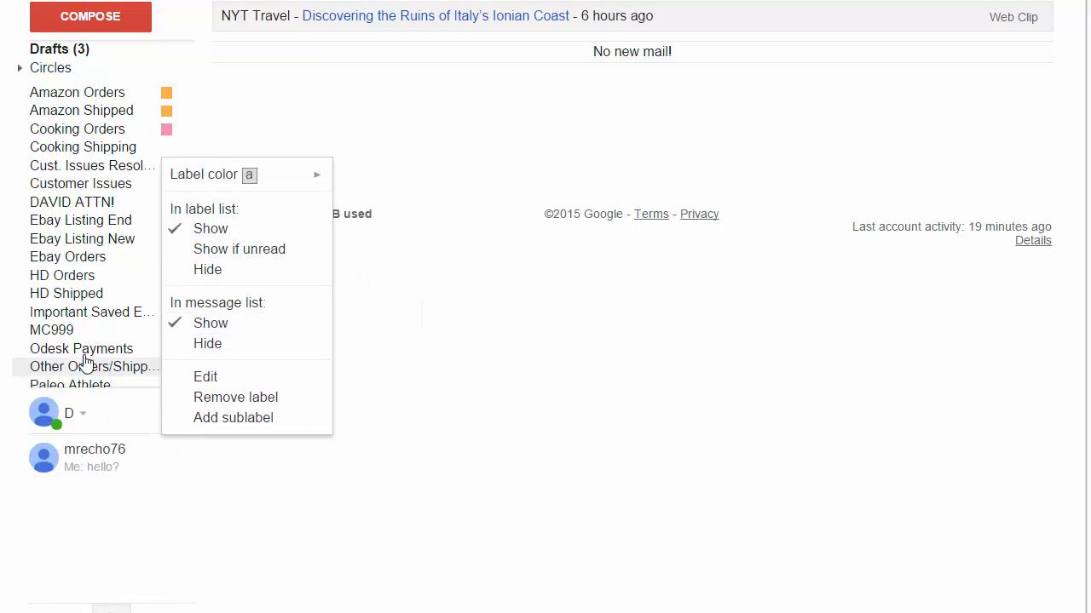
left_click(236, 397)
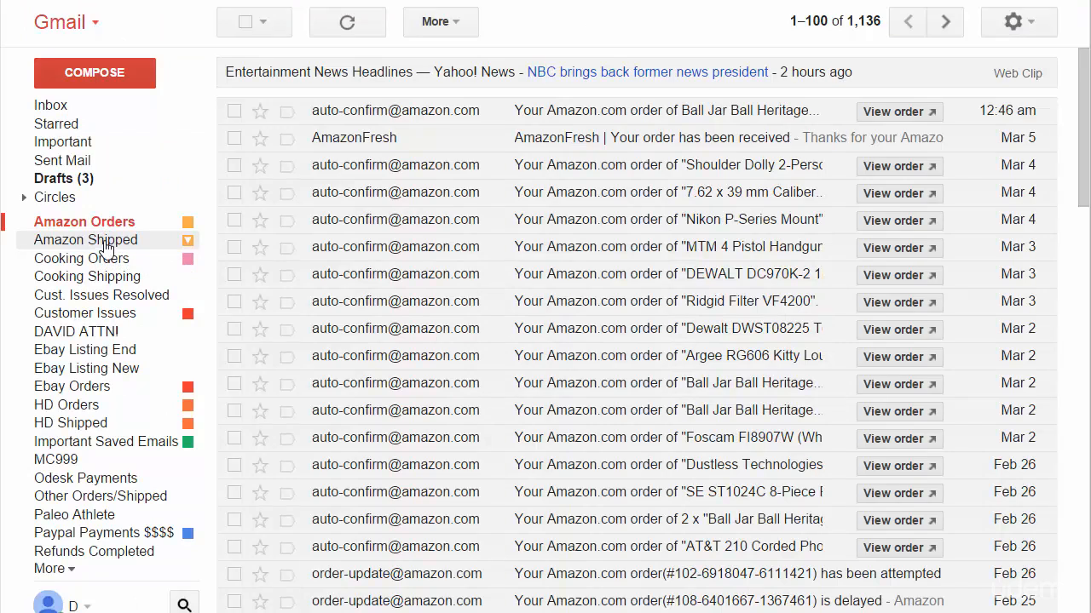
Open the shipping update email under the Amazon Shipped label, examine its sender address and "Shipping update" subject wording, and return to the label.
left_click(124, 241)
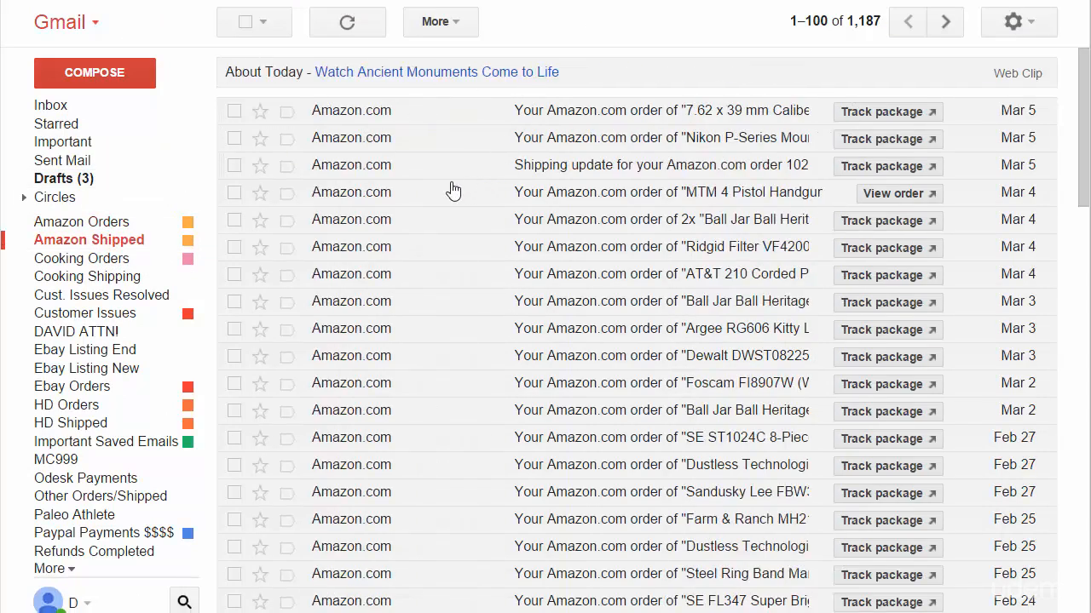
left_click(351, 167)
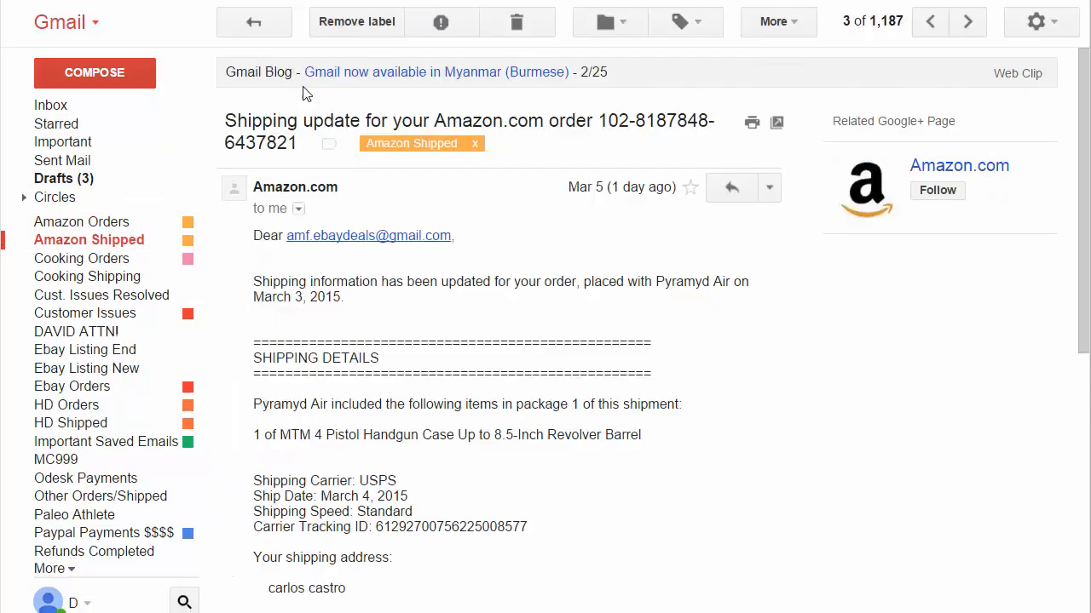
left_click(302, 210)
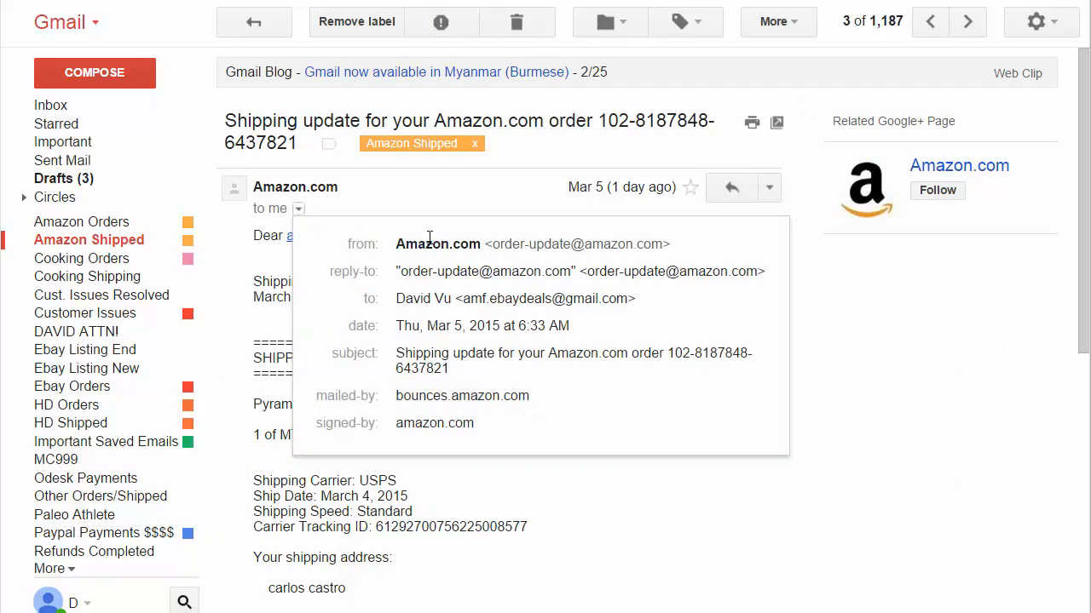
left_click_drag(662, 246, 499, 244)
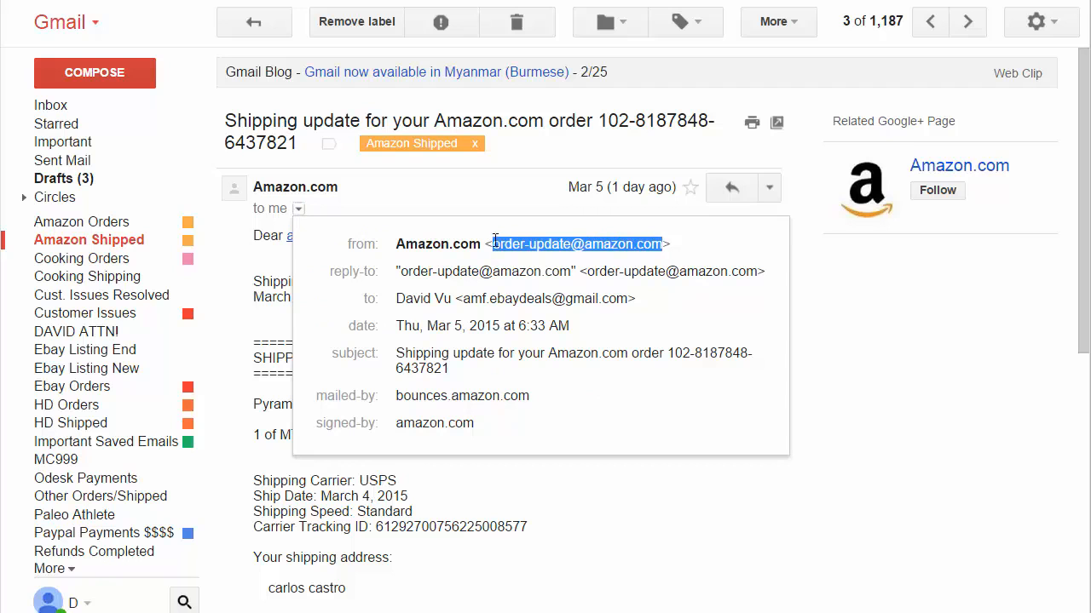
left_click(511, 239)
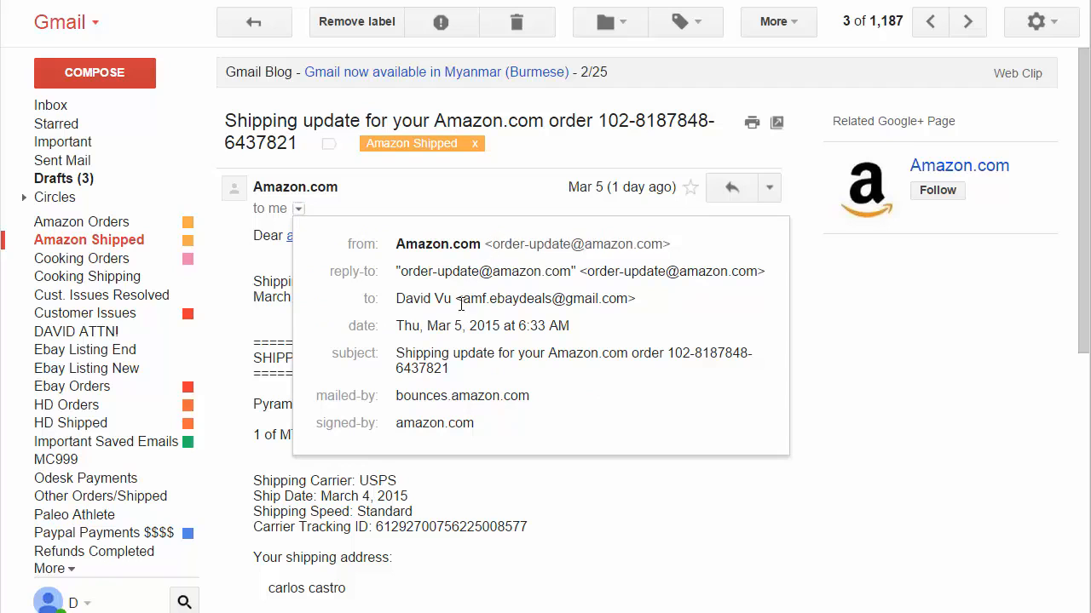
left_click_drag(395, 356, 482, 351)
left_click(486, 351)
left_click(121, 239)
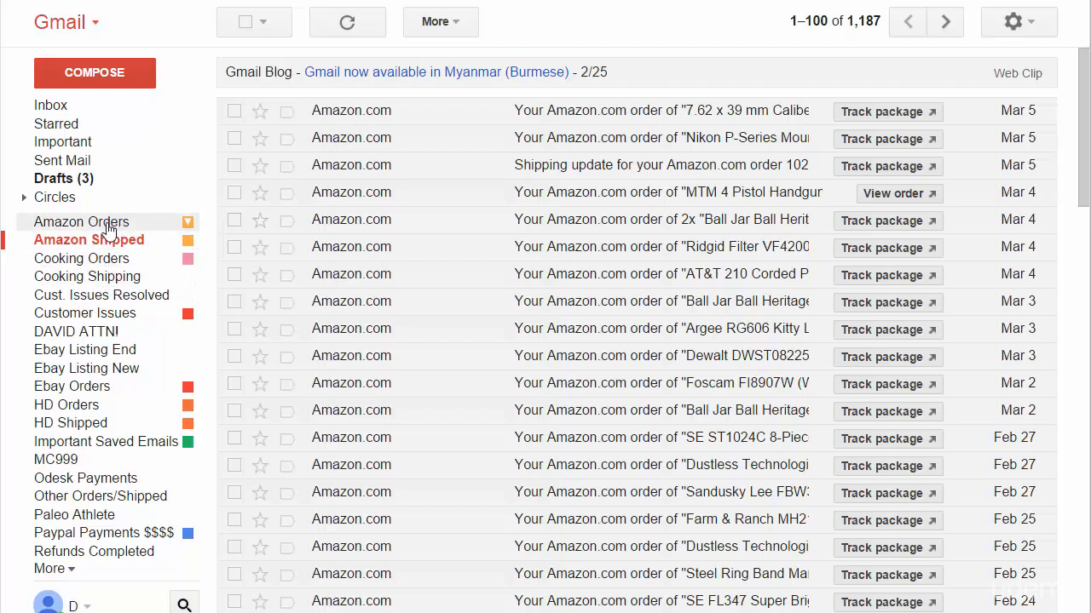
Examine the messages sorted under the Cust. Issues Resolved, Ebay Listing End and Ebay Listing New labels.
left_click(89, 298)
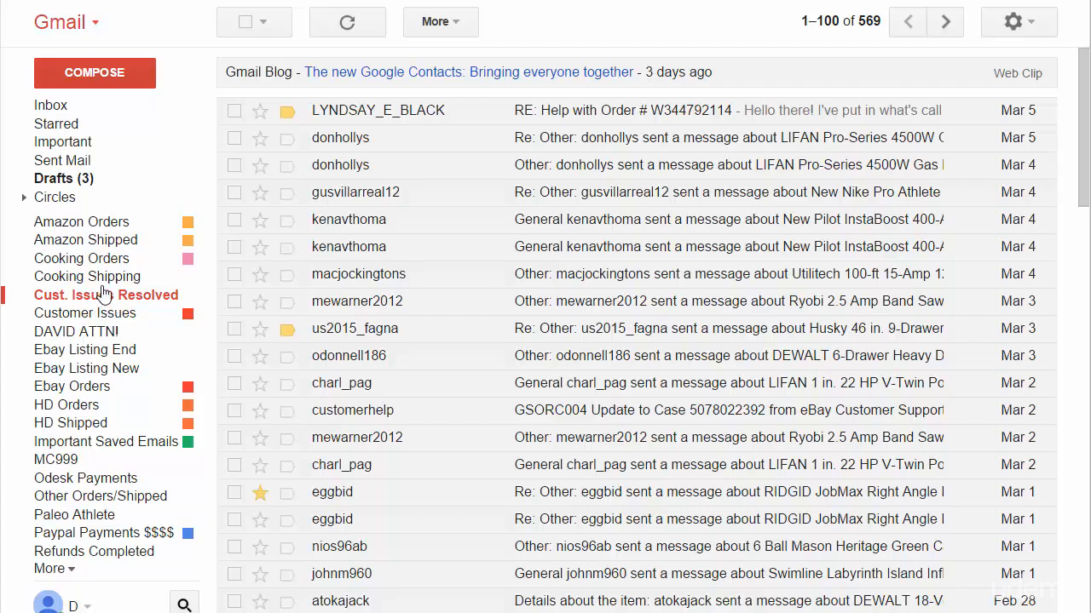
left_click(85, 351)
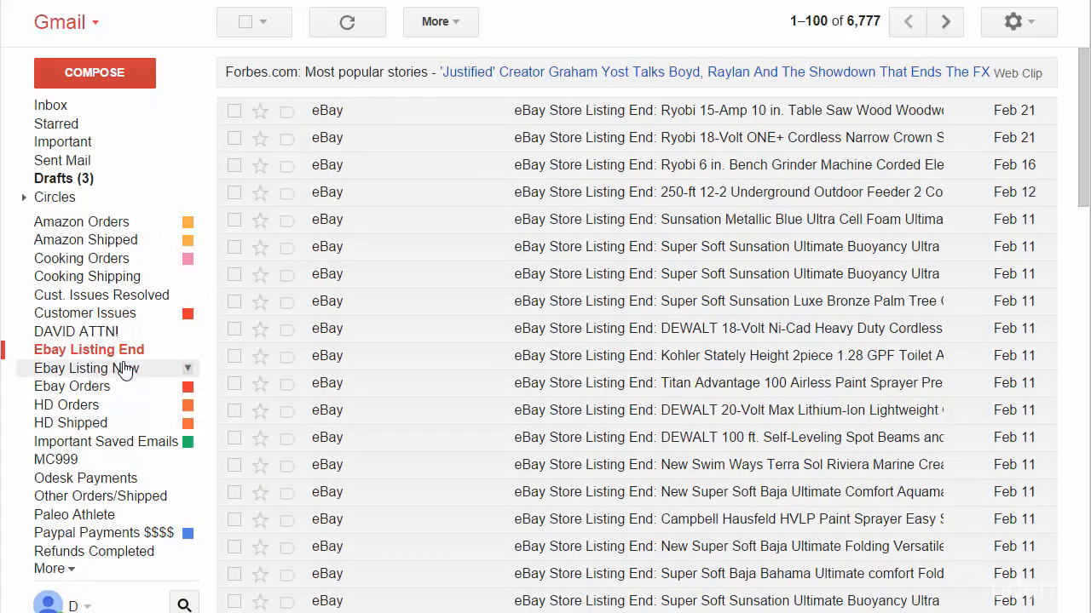
left_click(113, 375)
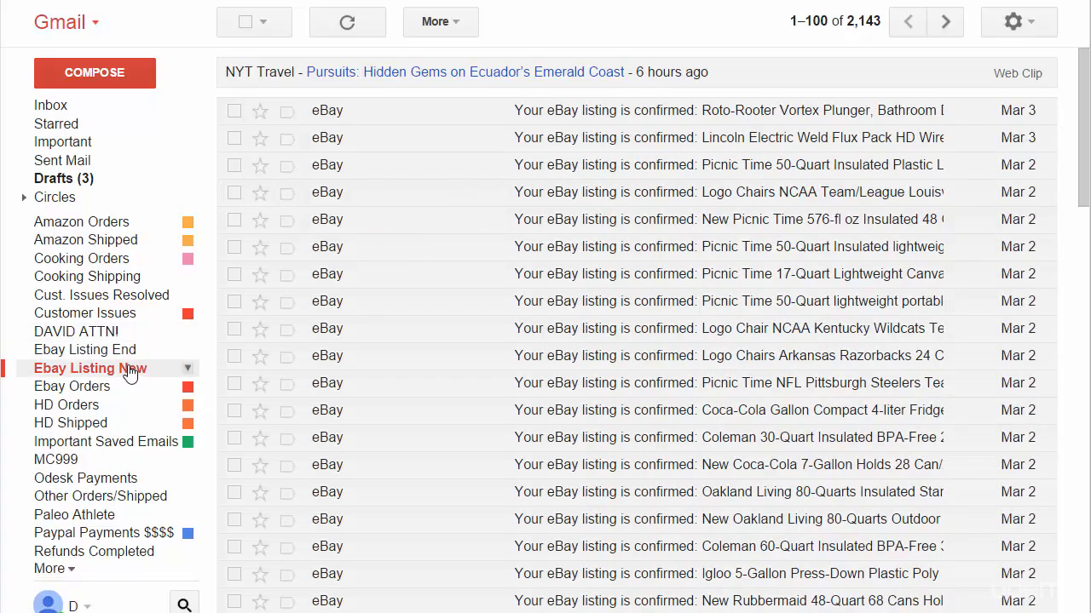
Open the Ebay Orders label and deselect its two newest sold-item emails.
left_click(106, 386)
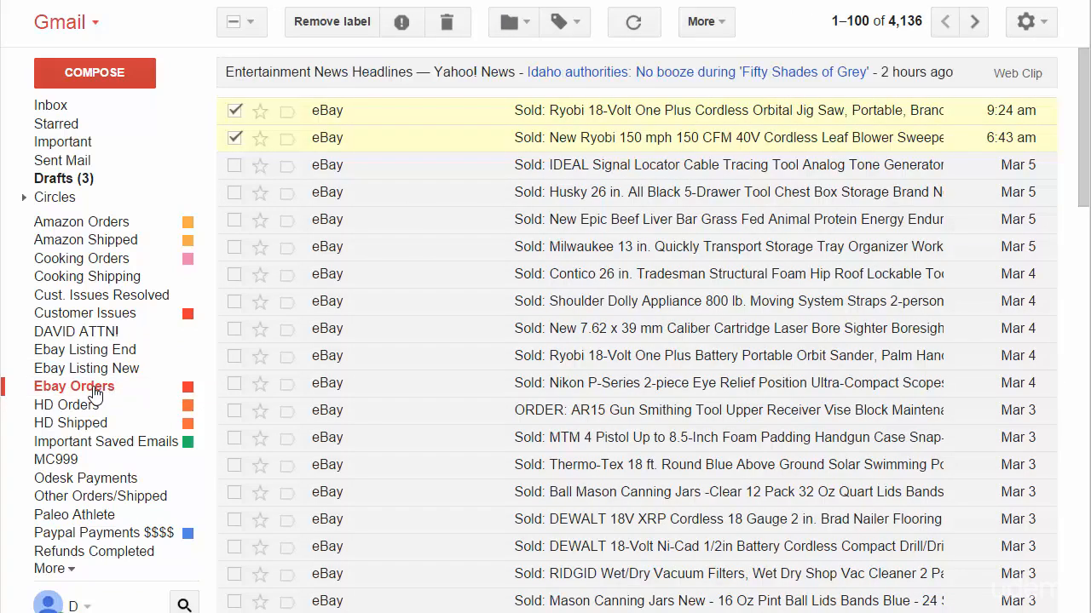
left_click(234, 138)
left_click(235, 111)
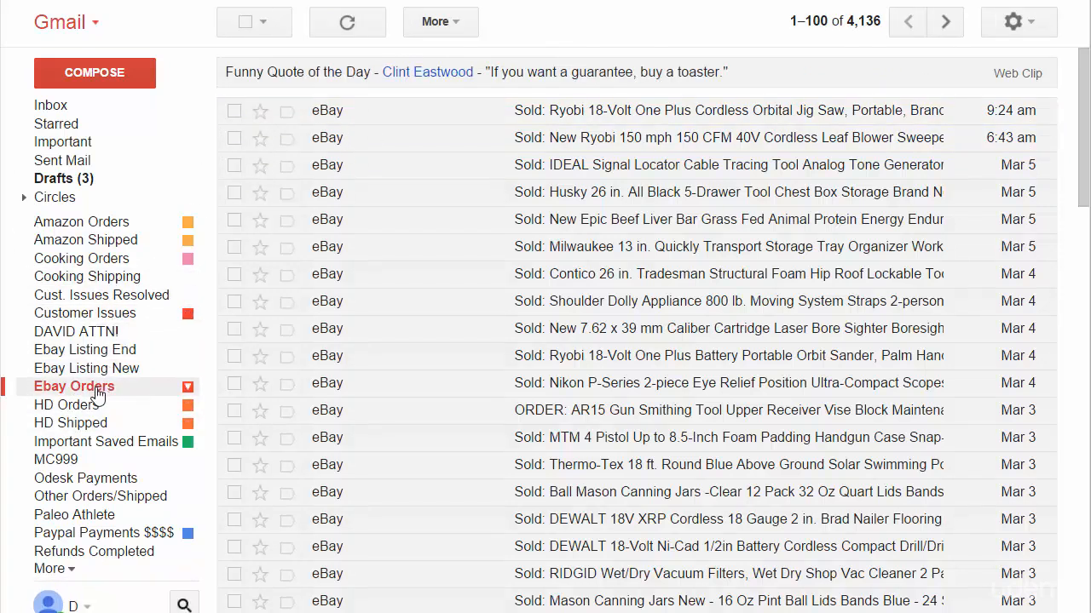
Deselect the two newest Home Depot emails under the HD Orders label, and view the HD Shipped label's messages.
left_click(68, 405)
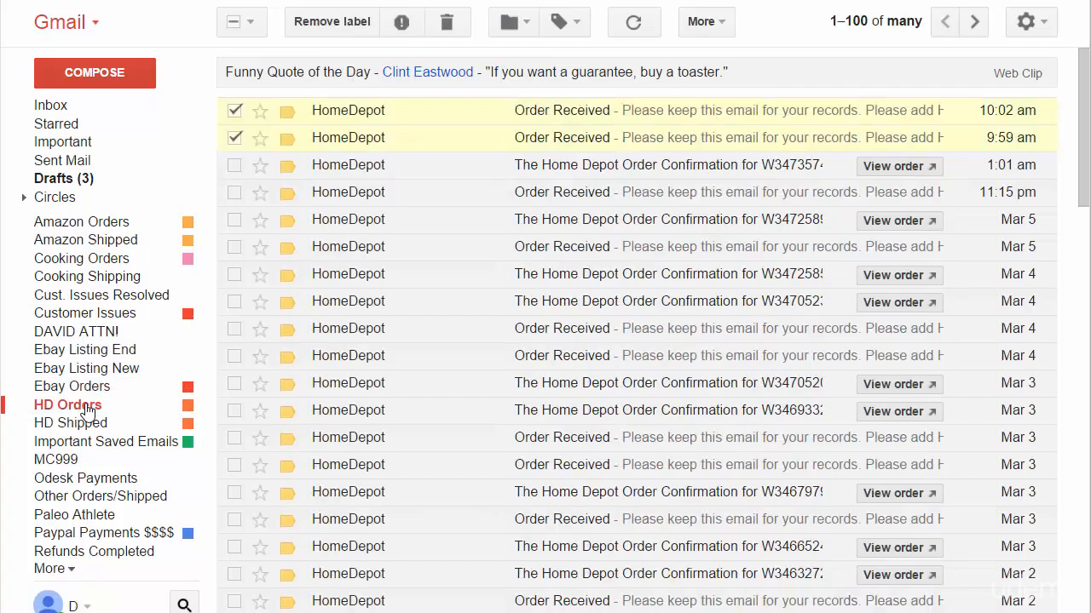
left_click(234, 137)
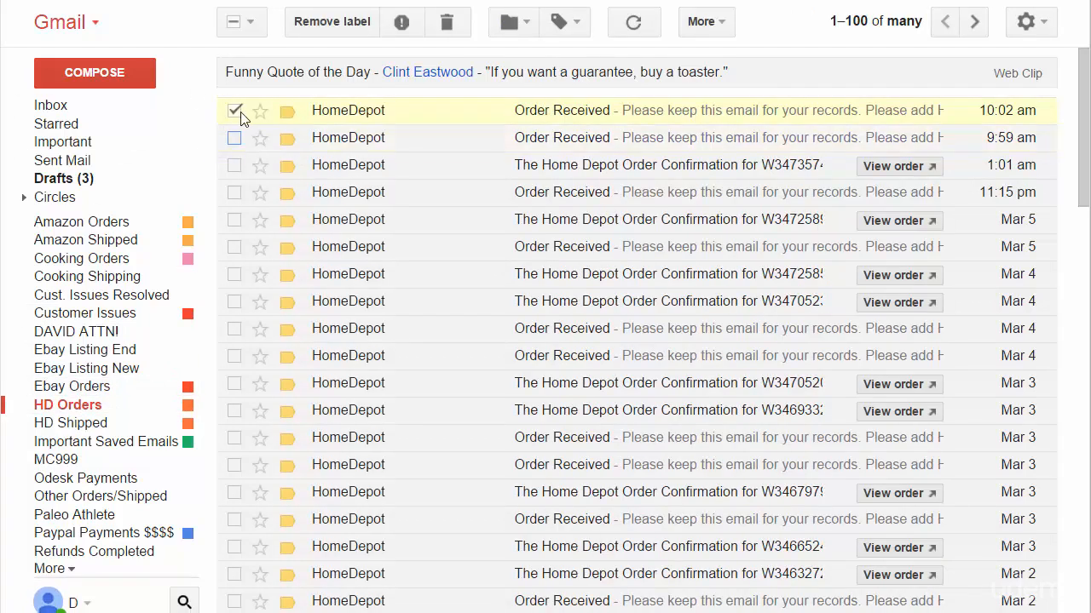
left_click(235, 110)
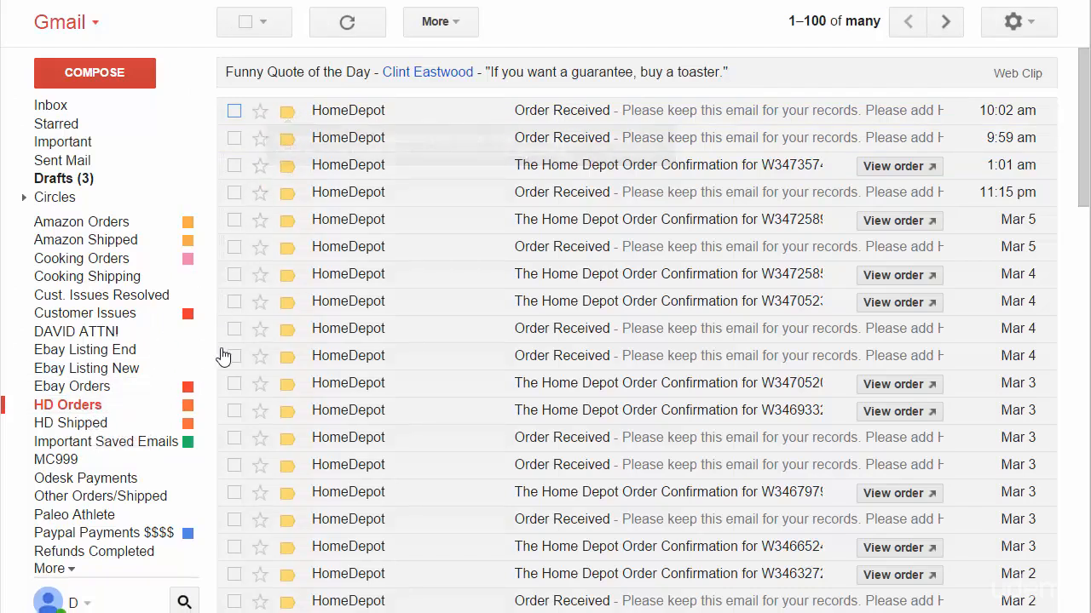
left_click(85, 422)
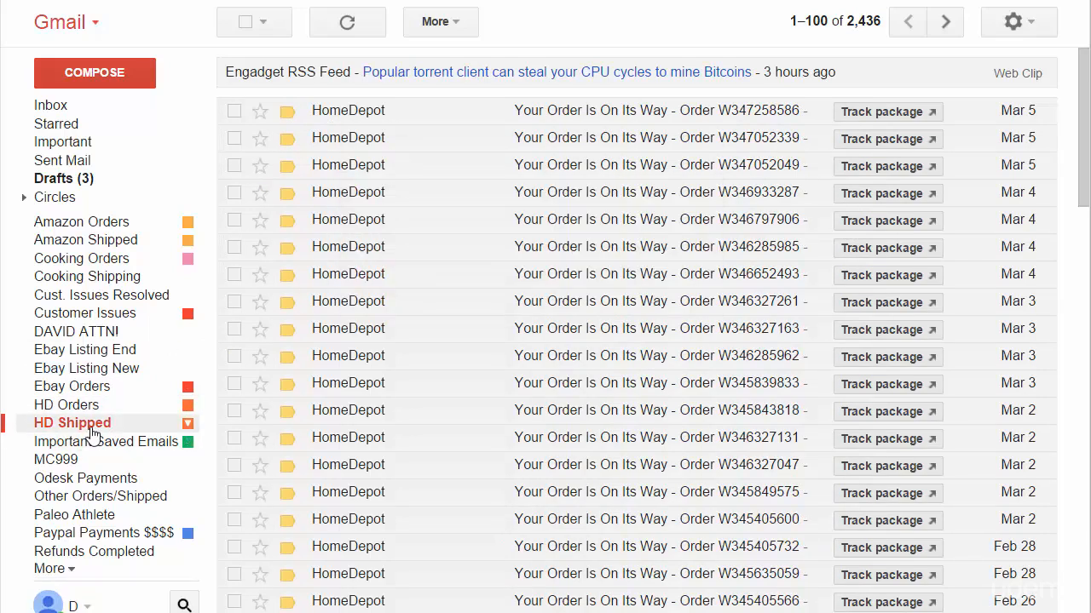
Examine the messages under the Odesk Payments, Other Orders/Shipped and Paypal Payments $$$$ labels, and return to the inbox.
left_click(100, 479)
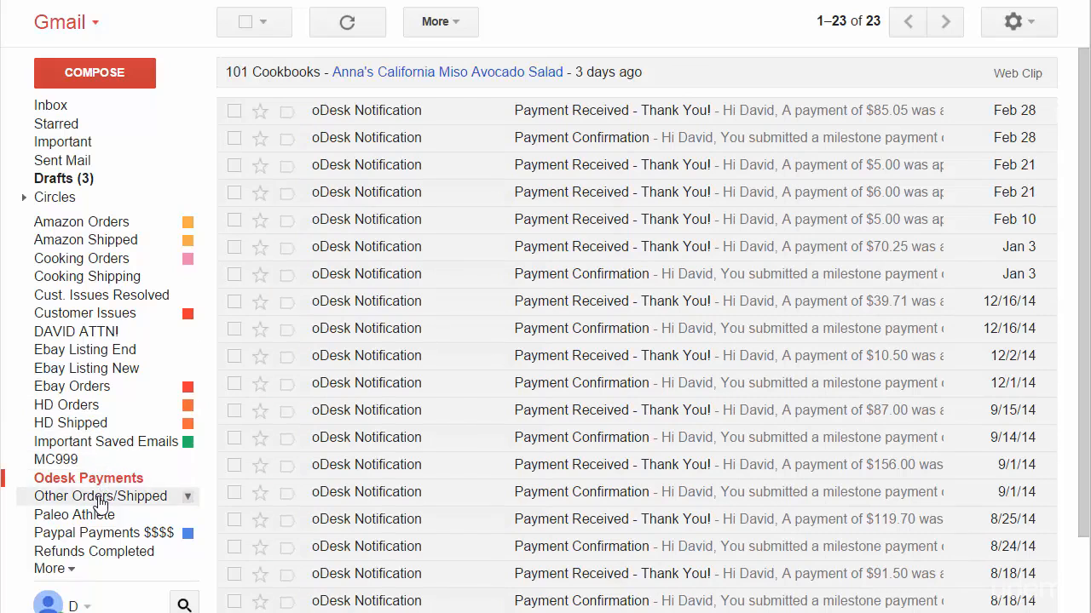
left_click(103, 496)
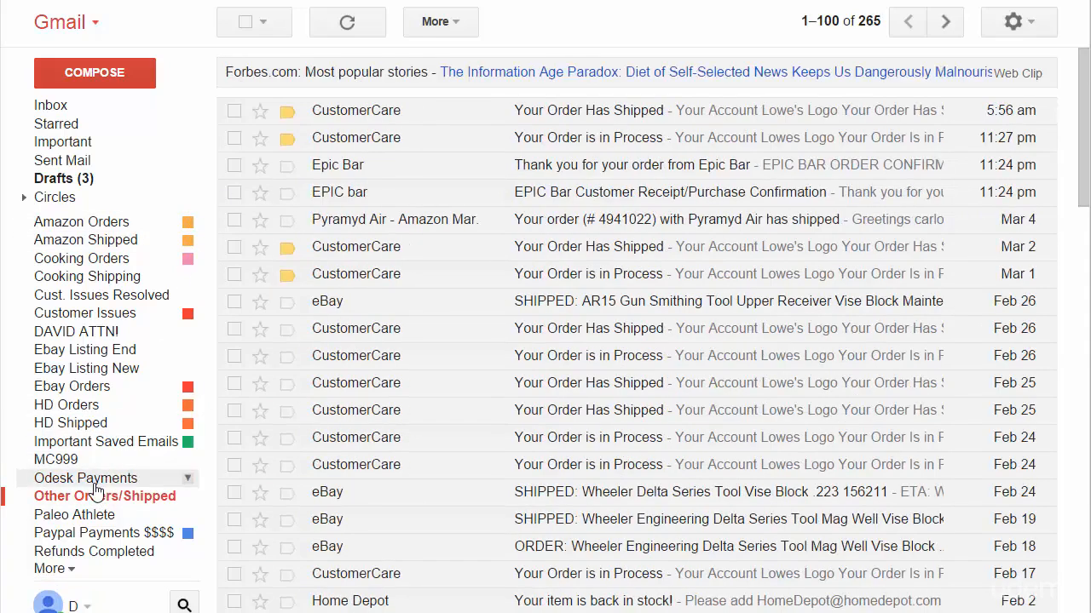
left_click(92, 481)
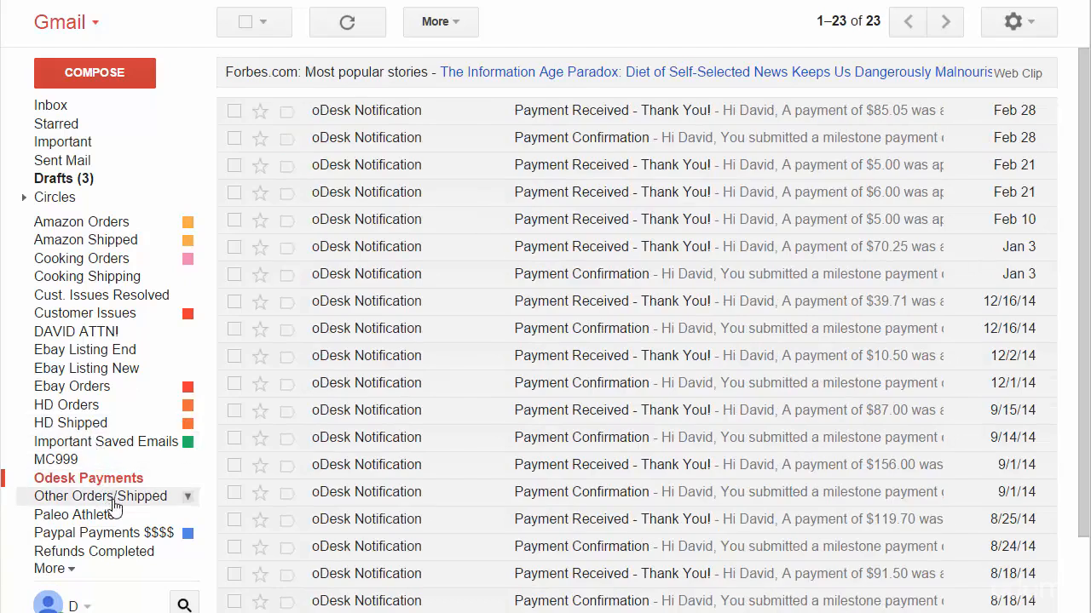
left_click(78, 537)
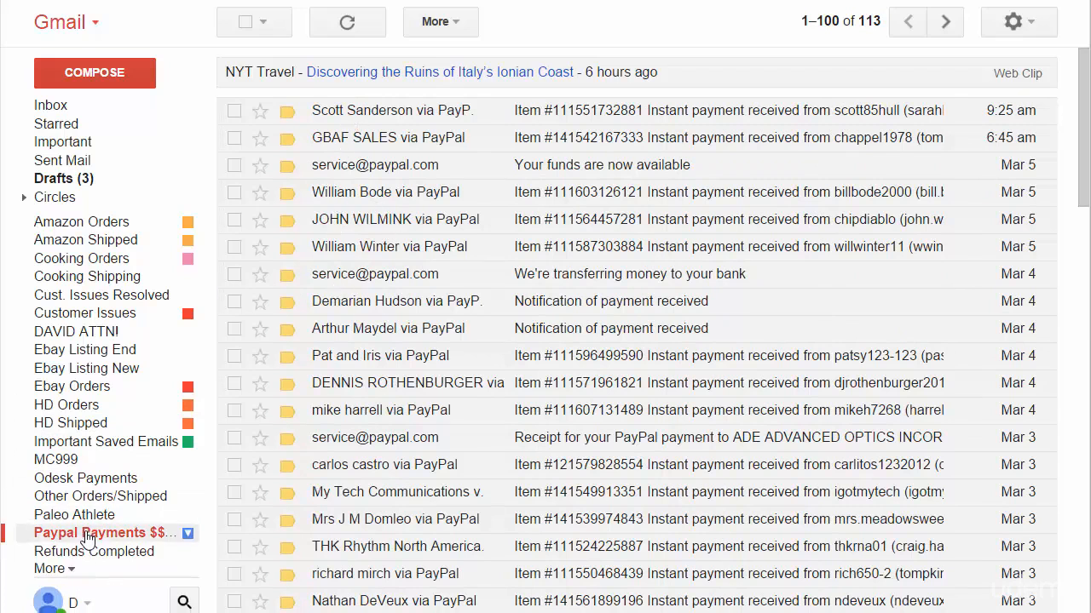
left_click(61, 109)
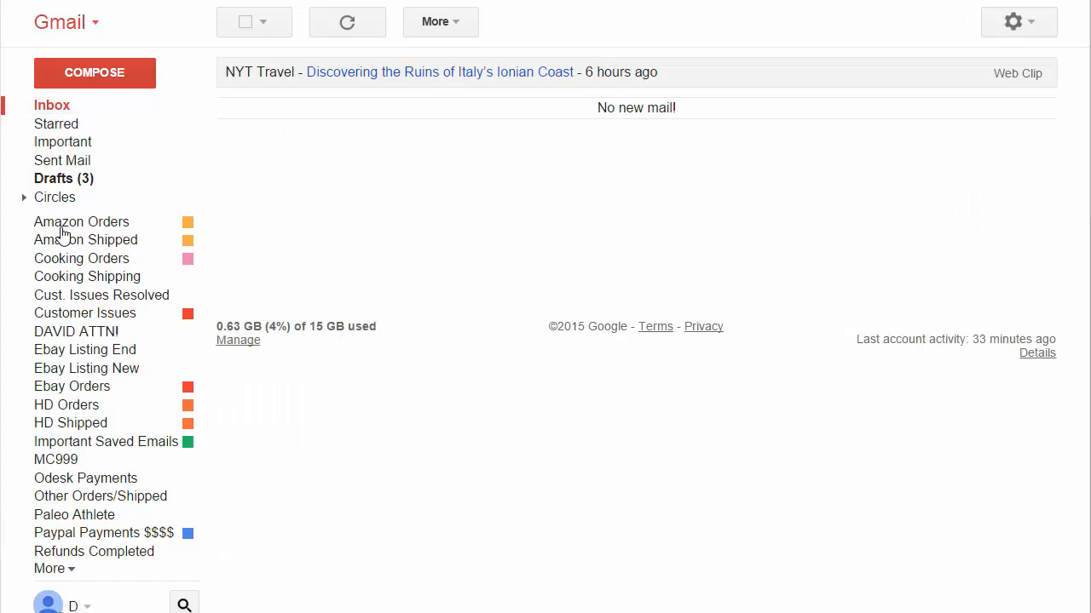